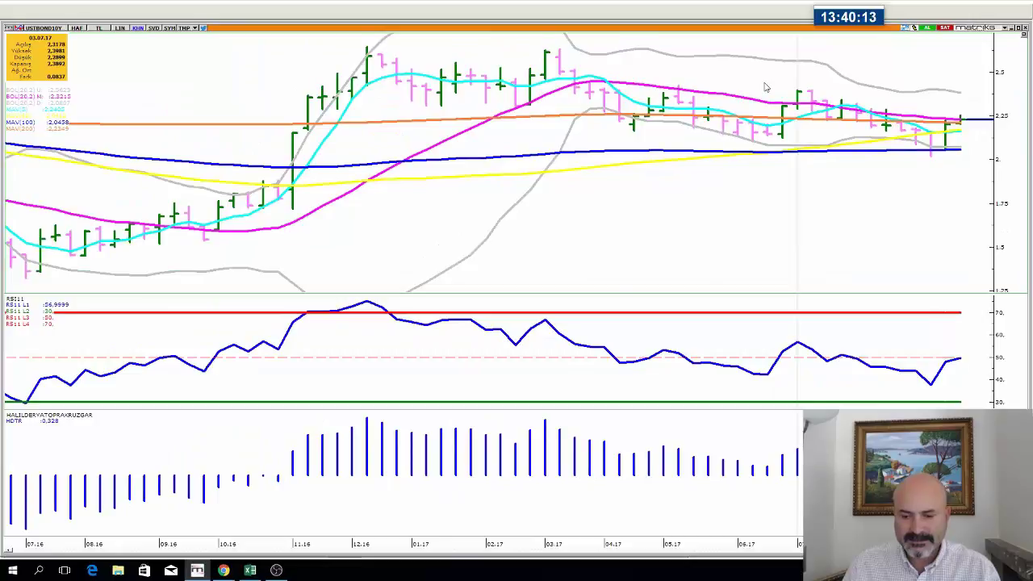
# Review the weekly USTBOND10Y price history and switch the chart to the daily (Günlük) period
pyautogui.scroll(-2, 765, 86)
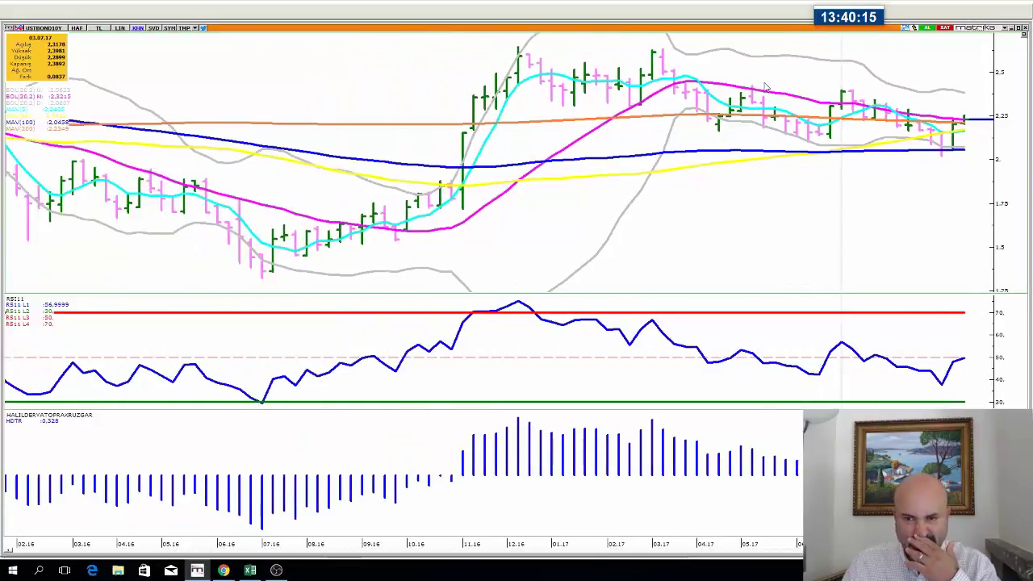
pyautogui.scroll(-1, 766, 87)
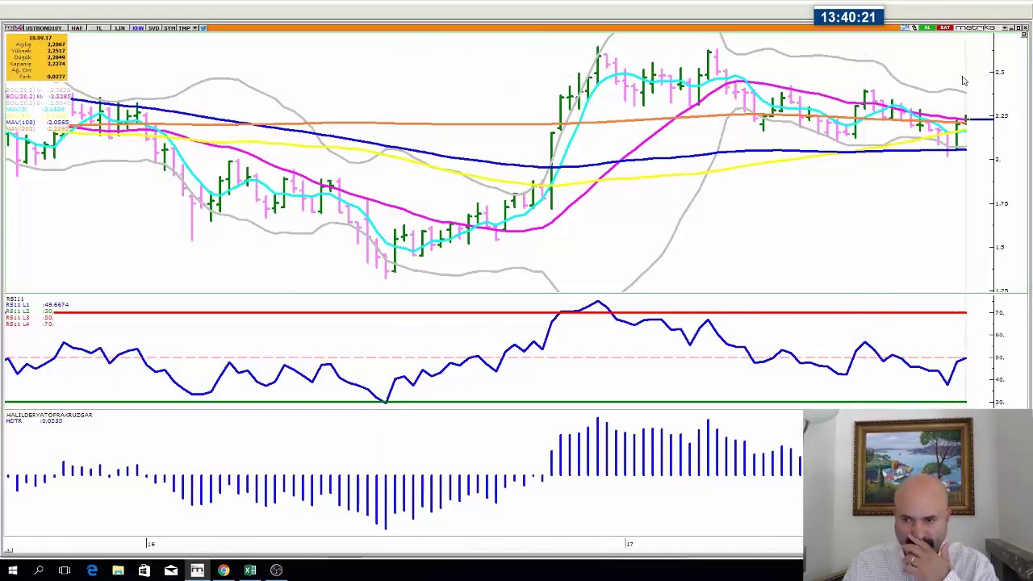
pyautogui.scroll(7, 963, 81)
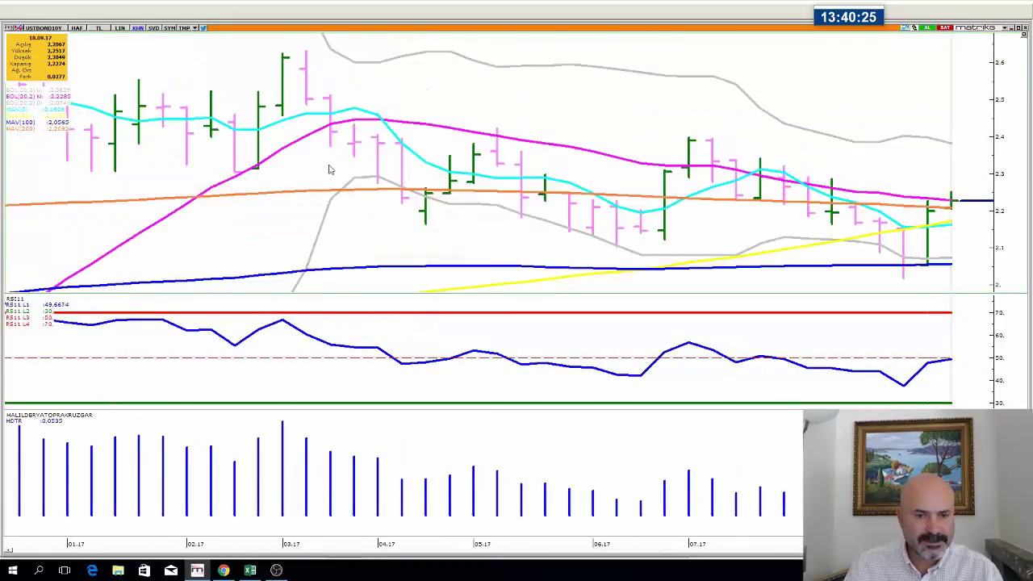
pyautogui.scroll(-2, 533, 134)
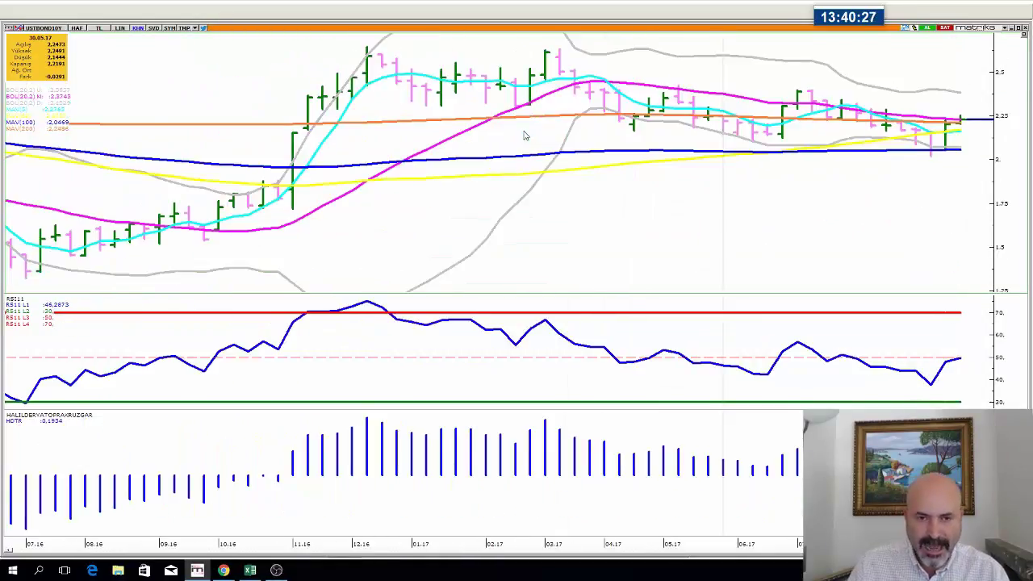
pyautogui.click(77, 29)
pyautogui.click(105, 184)
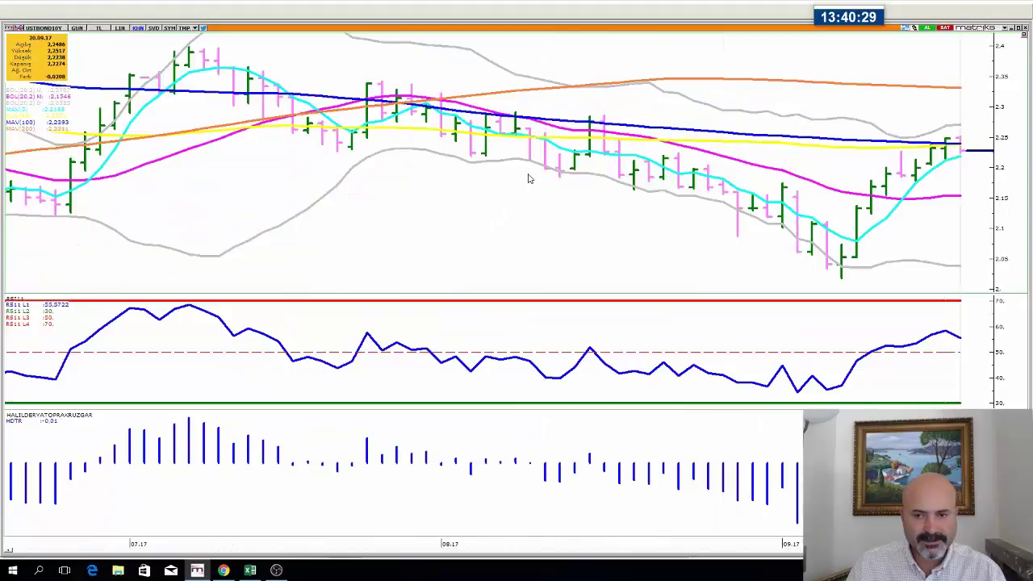
pyautogui.scroll(-1, 552, 196)
# Load the USDTRY symbol into the daily chart in place of USTBOND10Y
pyautogui.write('USDTR')
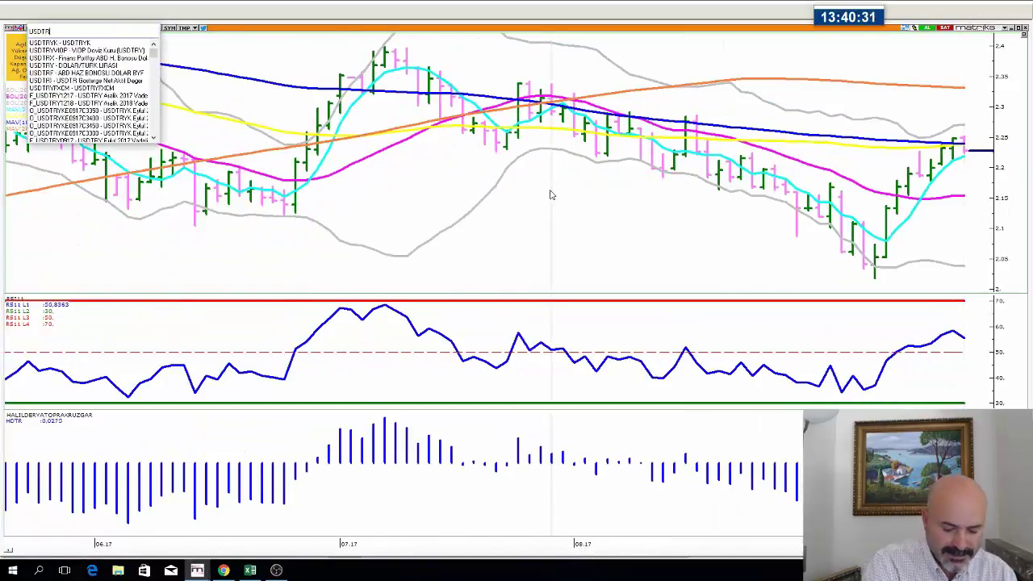
pyautogui.write('Y')
pyautogui.press('Return')
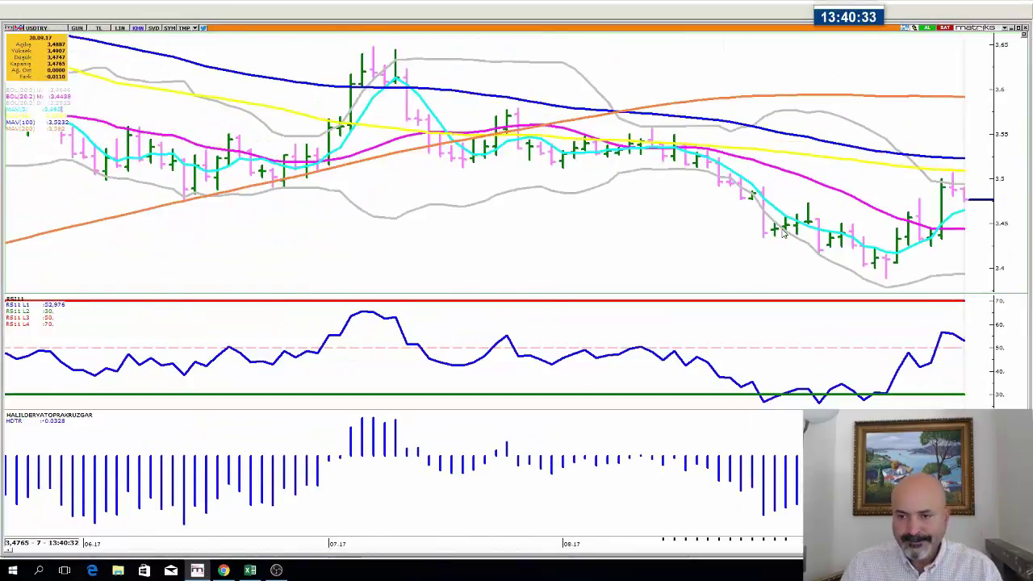
pyautogui.scroll(1, 781, 233)
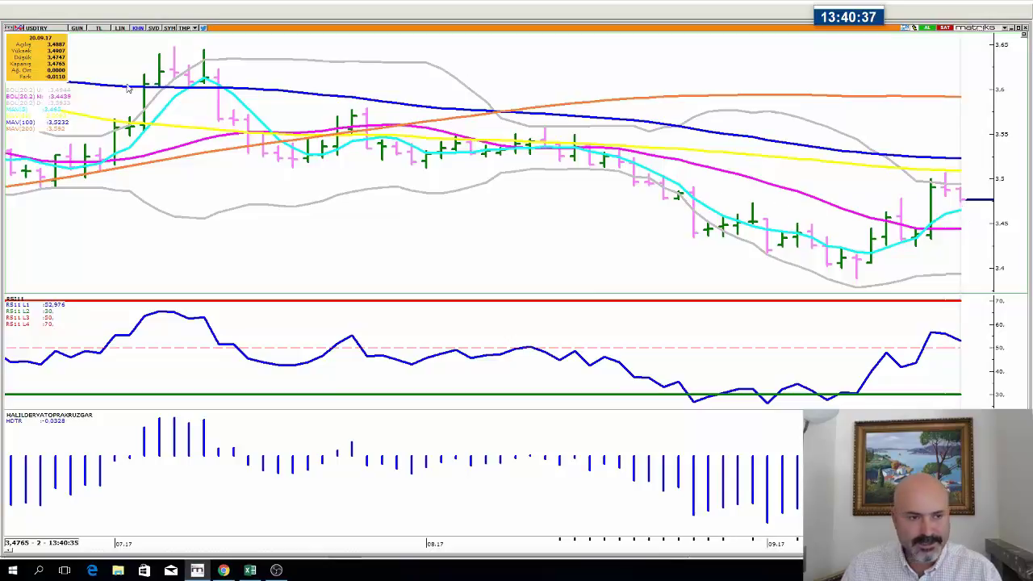
# Draw a horizontal line across the USDTRY price chart at the mid-June 2017 low, about 3.4748
pyautogui.click(8, 30)
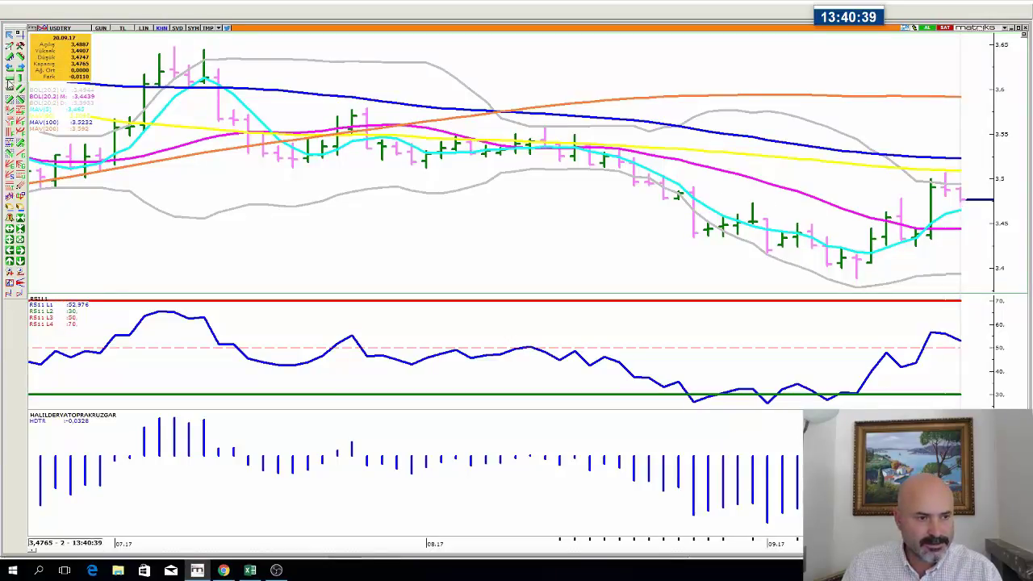
pyautogui.scroll(-3, 104, 199)
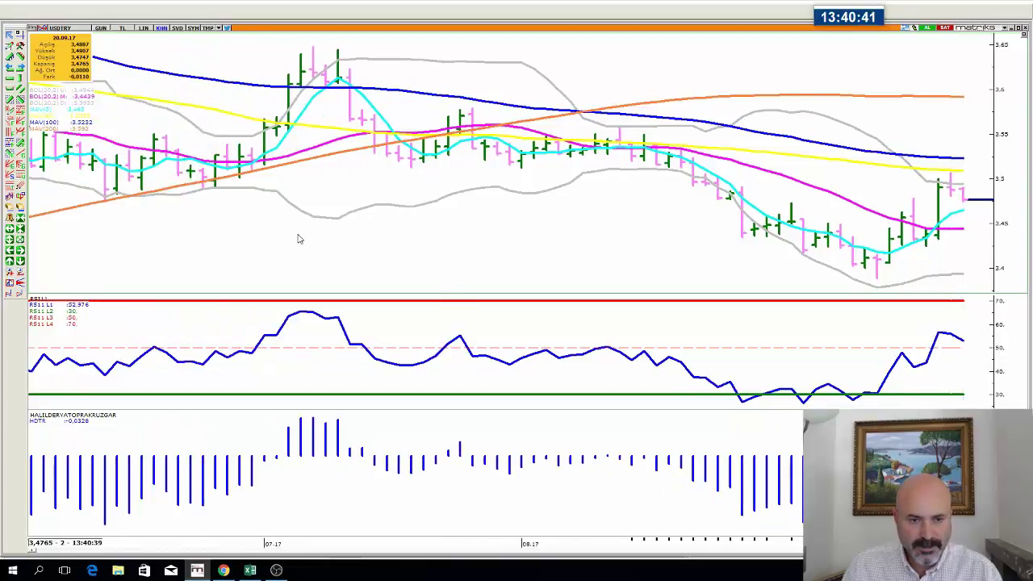
pyautogui.click(319, 203)
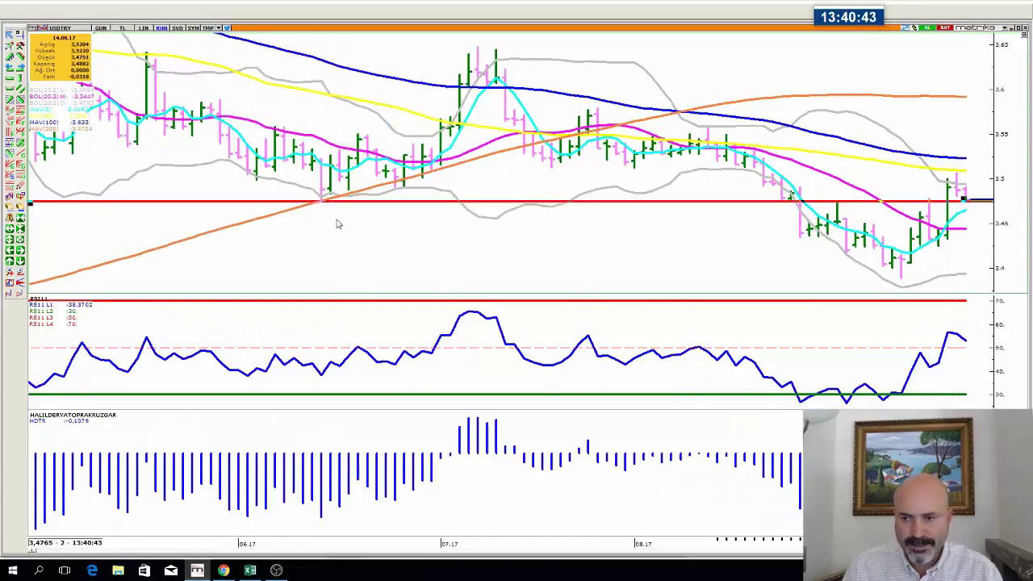
pyautogui.scroll(1, 839, 238)
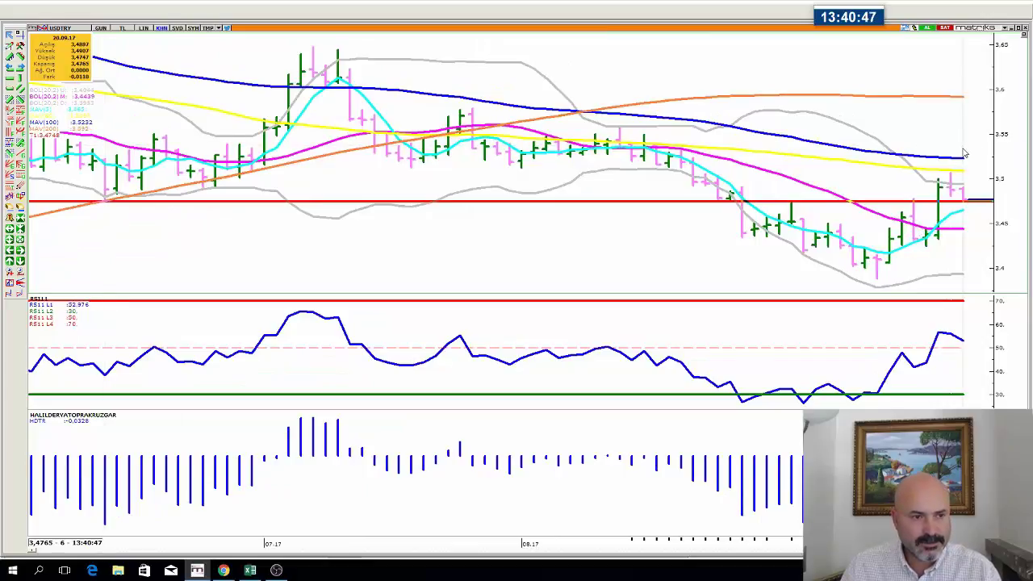
# View the USDTRY chart in the Seans(240) period and examine the latest bars around the horizontal line
pyautogui.click(101, 28)
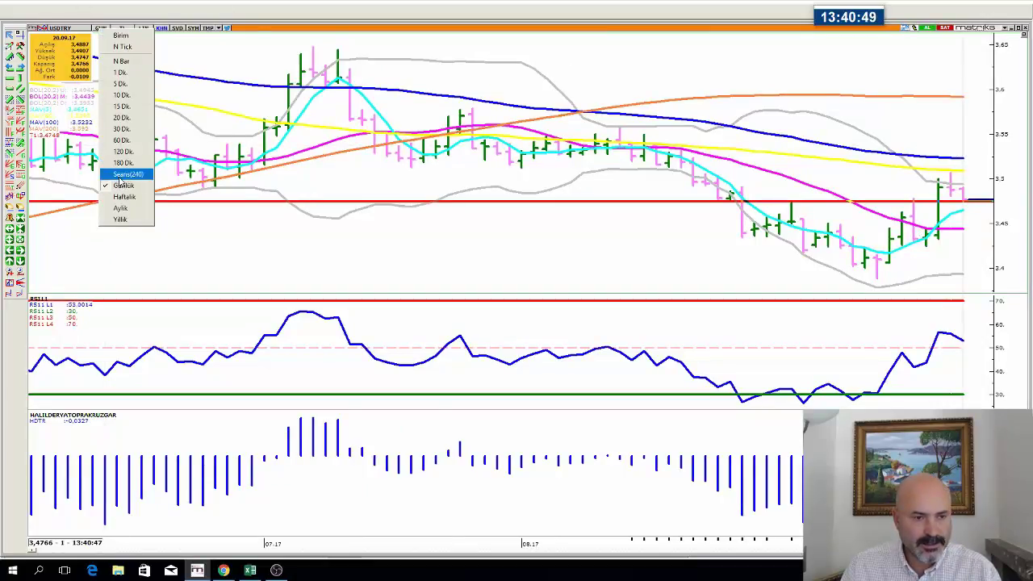
pyautogui.click(125, 174)
pyautogui.scroll(1, 883, 157)
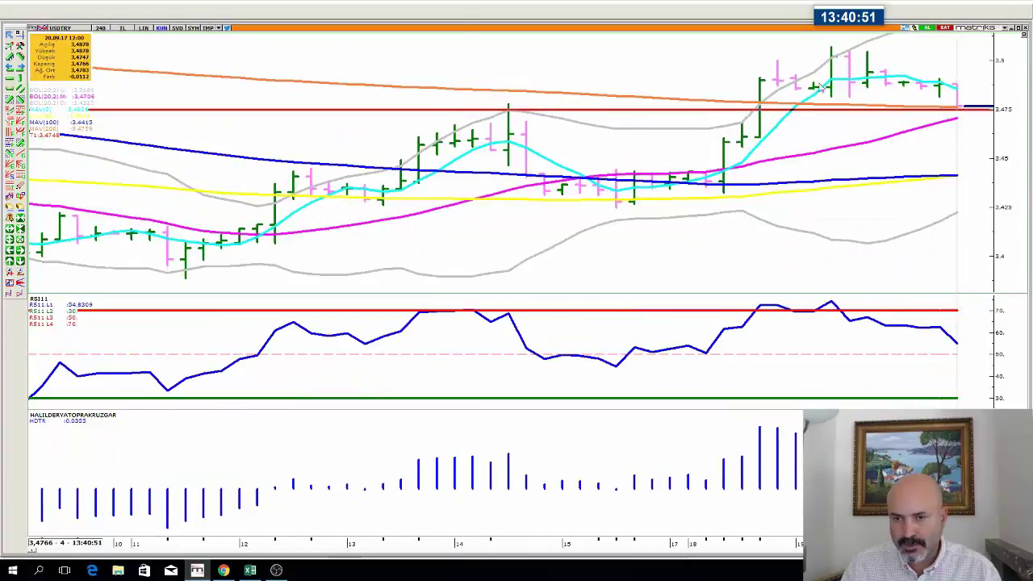
pyautogui.scroll(1, 974, 117)
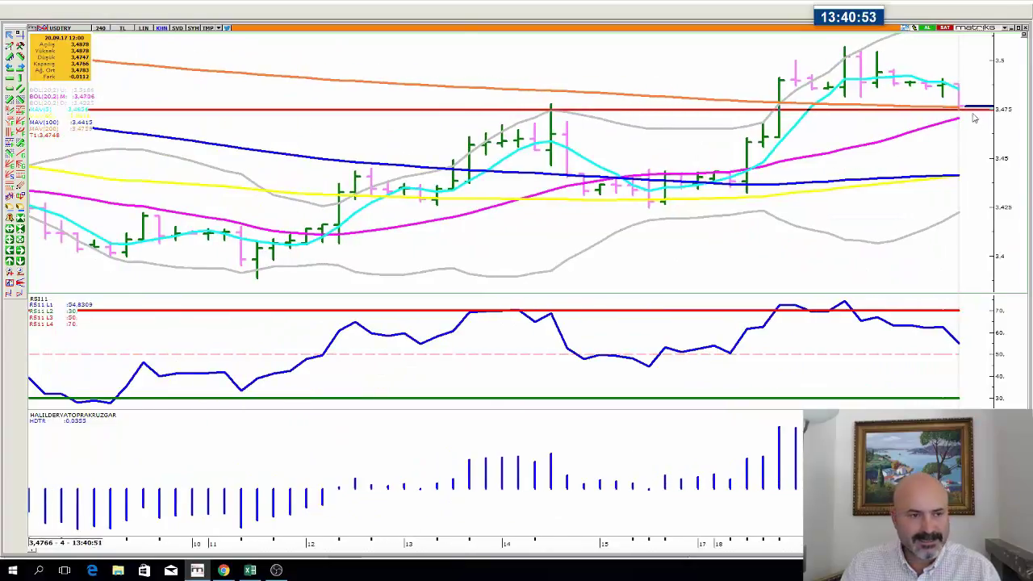
# Switch to the Excel workbook and check the second and third daily USDTRY support levels on the PARITE sheet
pyautogui.click(250, 570)
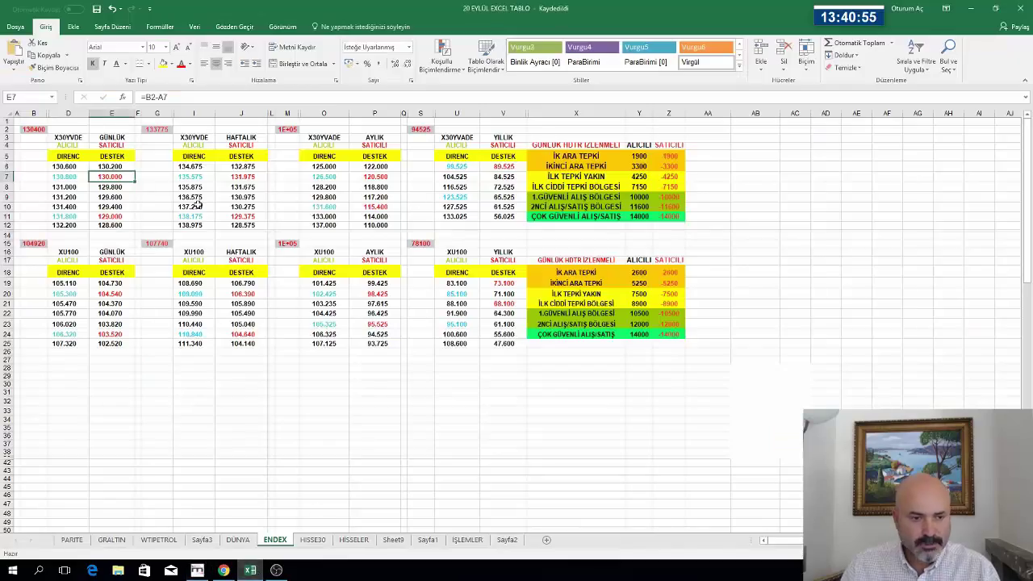
pyautogui.click(72, 539)
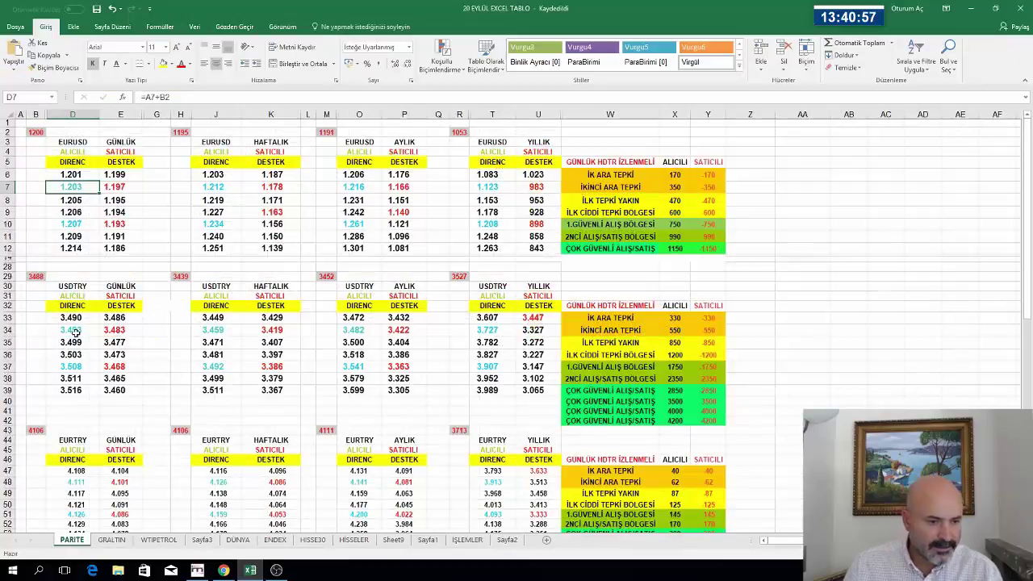
pyautogui.click(118, 343)
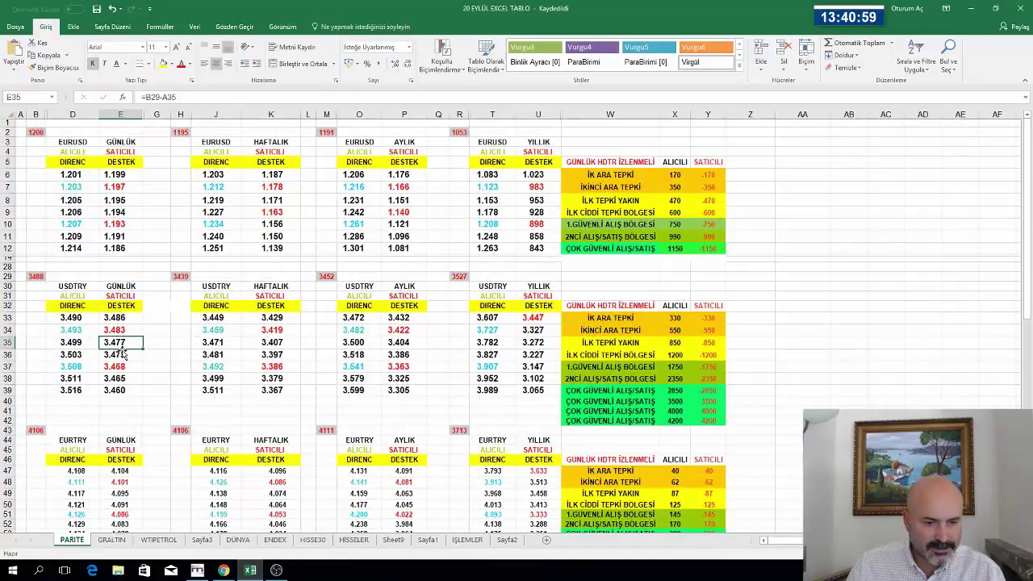
pyautogui.click(119, 330)
pyautogui.click(121, 344)
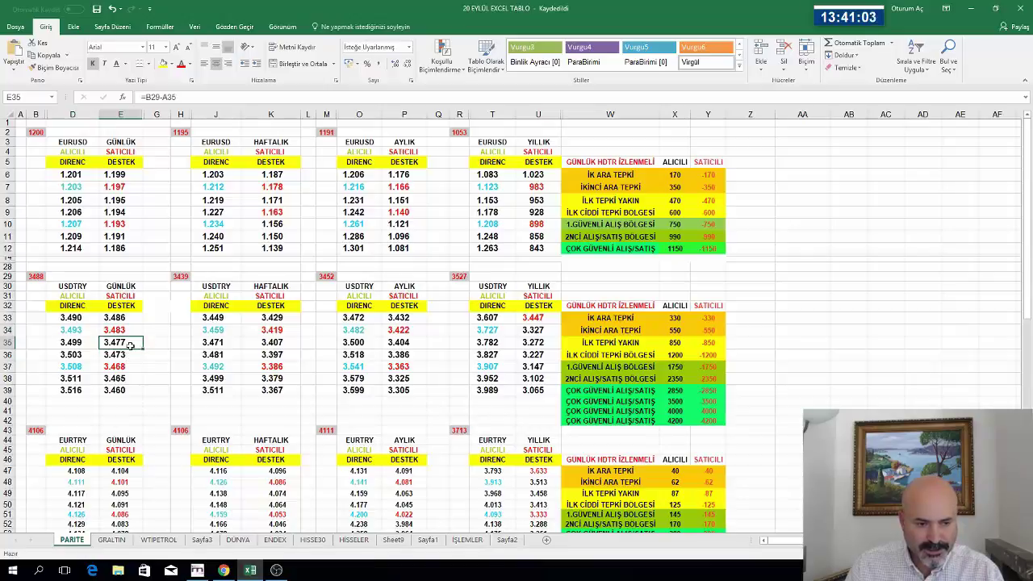
# Compare the USDTRY chart in Matriks with the Excel table's daily resistance and support levels and its second monthly resistance level
pyautogui.click(197, 570)
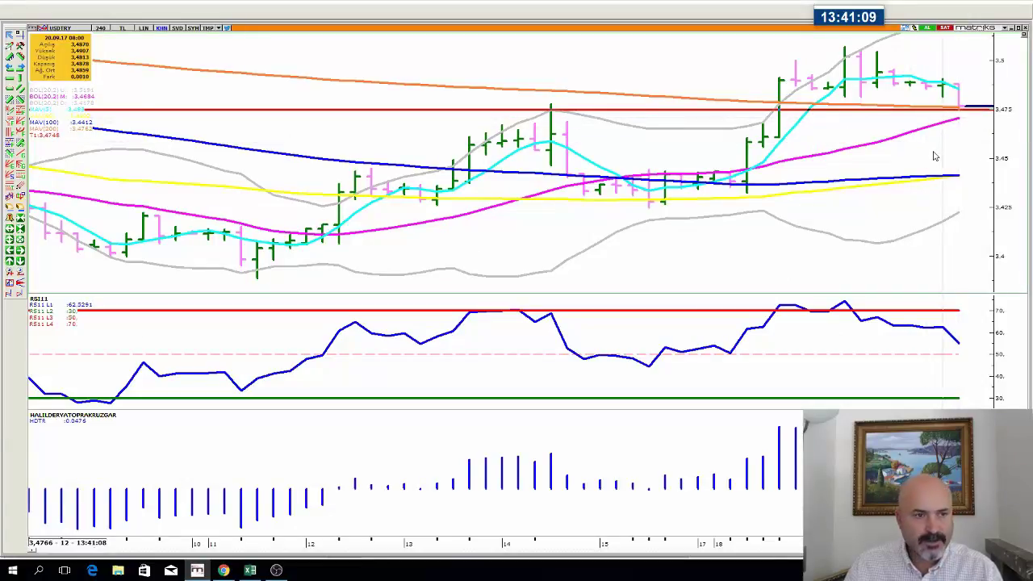
pyautogui.click(250, 570)
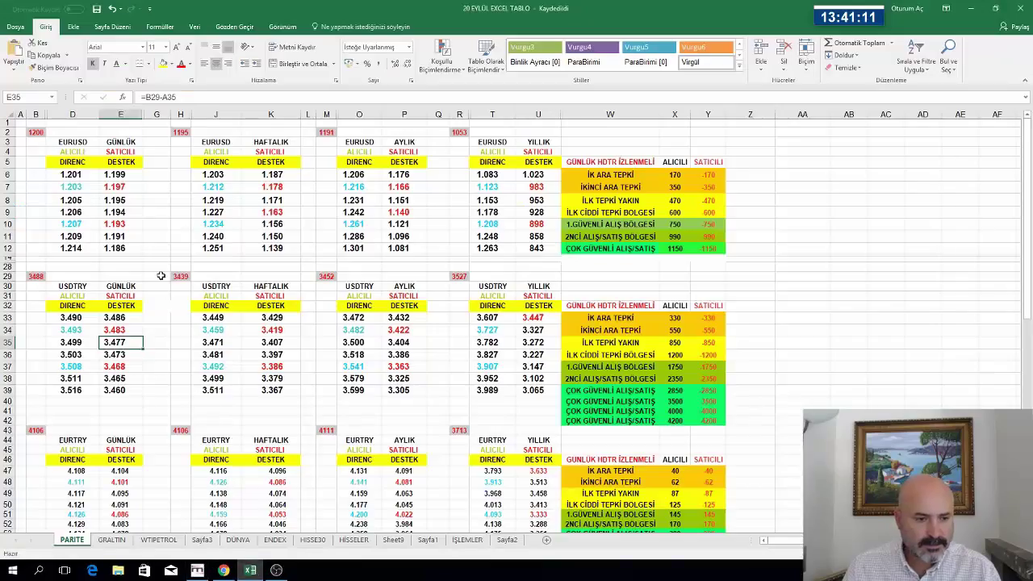
pyautogui.click(68, 319)
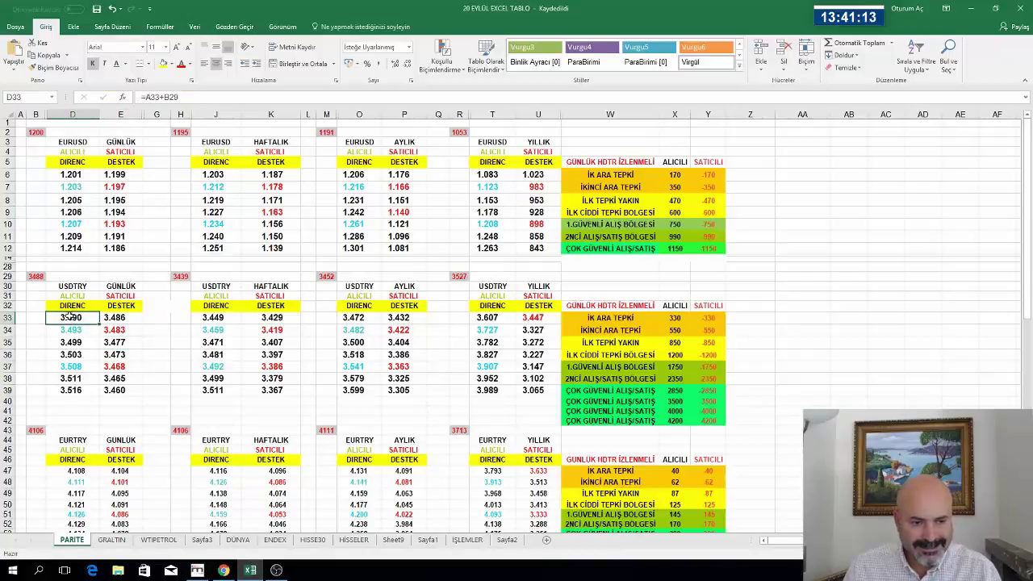
pyautogui.click(119, 345)
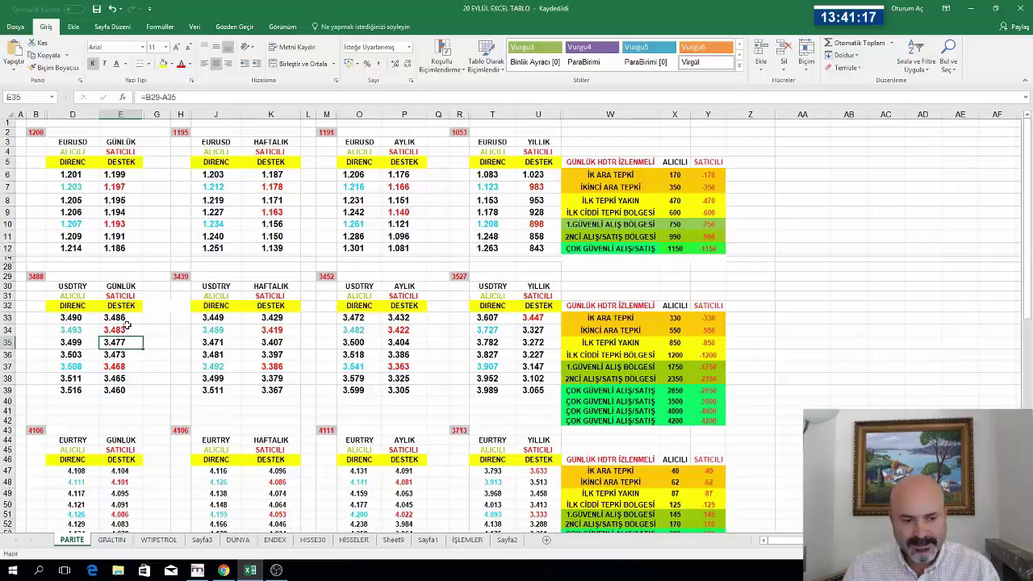
pyautogui.click(126, 331)
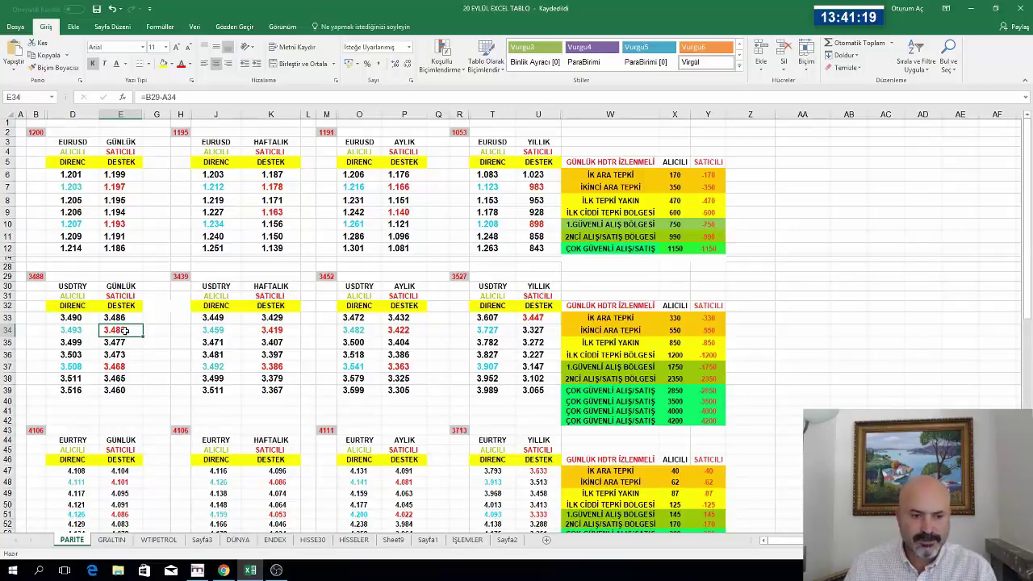
pyautogui.click(361, 333)
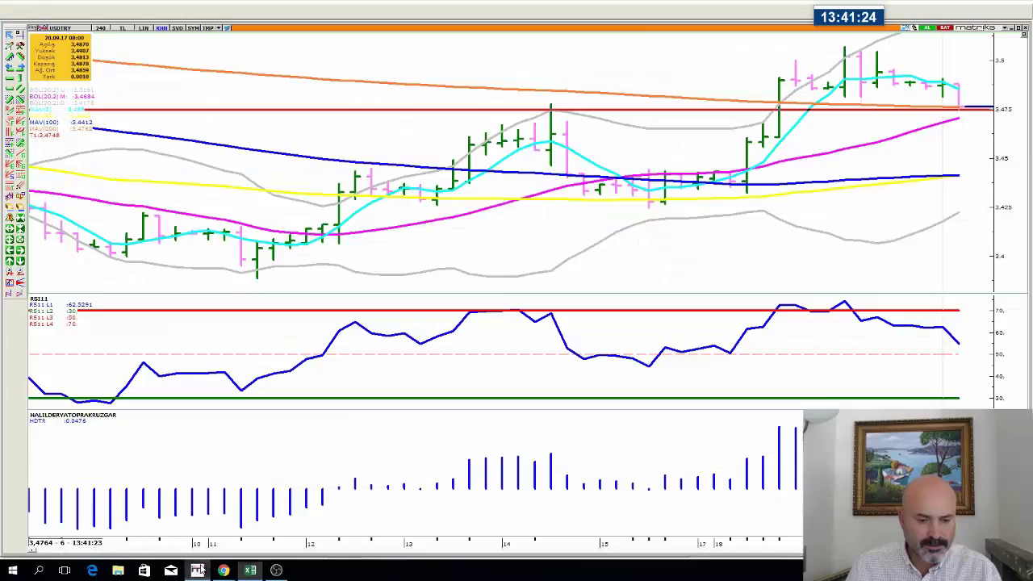
# Switch back to Matriks and view the USDTRY chart in the 60-minute period
pyautogui.click(197, 570)
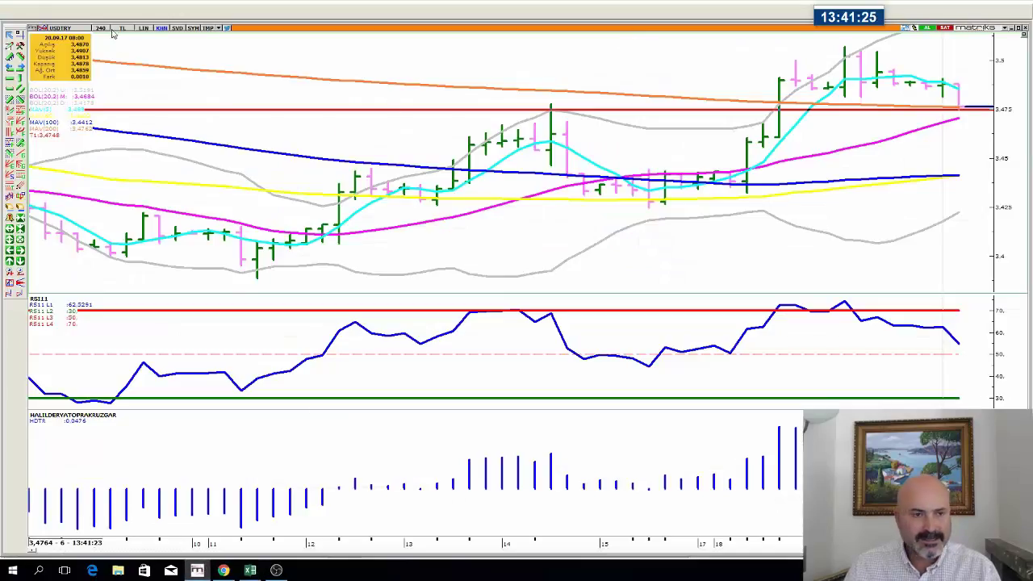
pyautogui.click(113, 30)
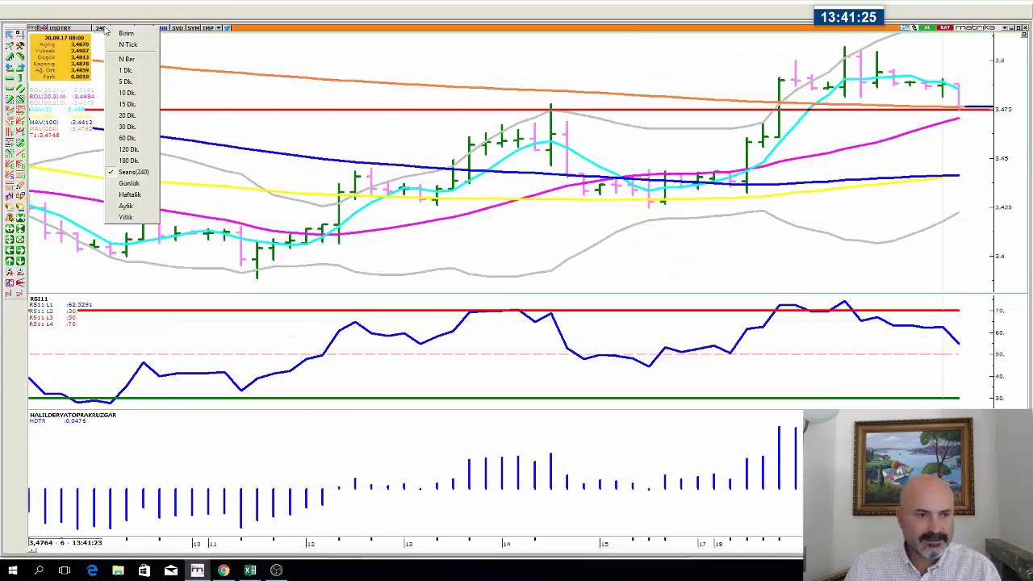
pyautogui.click(129, 138)
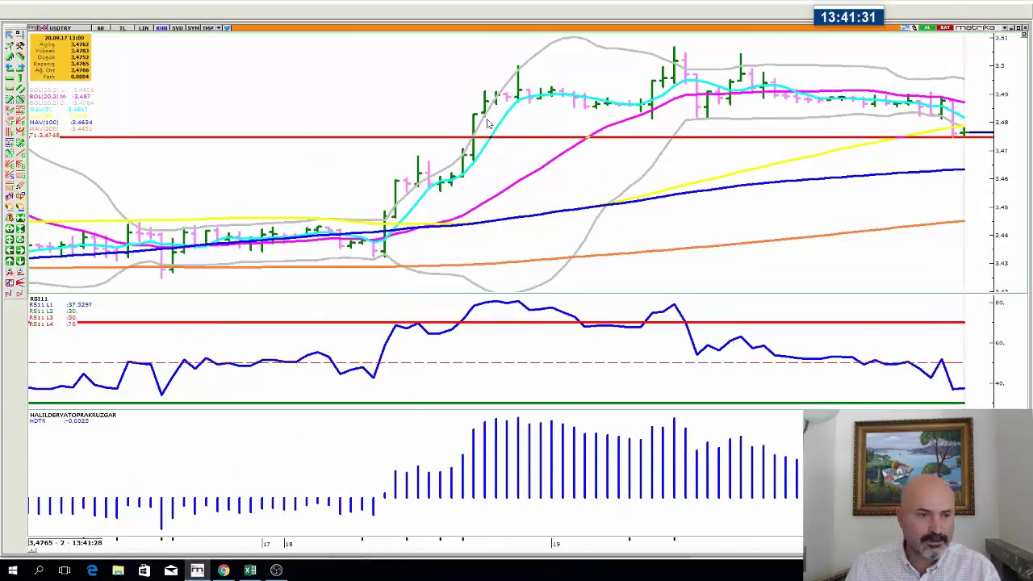
# Return to Excel and check the second and fifth daily USDTRY support levels on the PARITE sheet
pyautogui.click(250, 570)
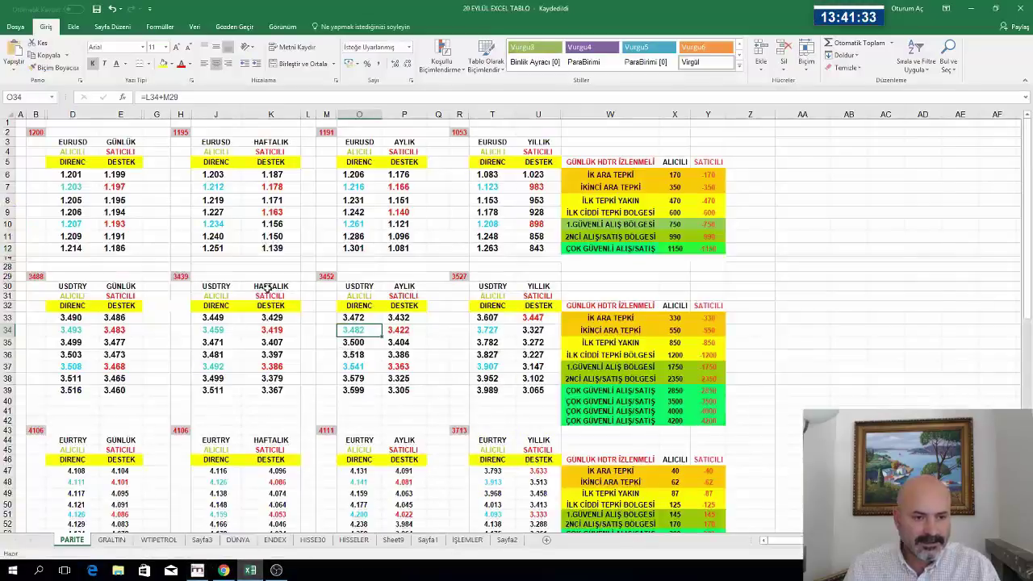
pyautogui.click(124, 332)
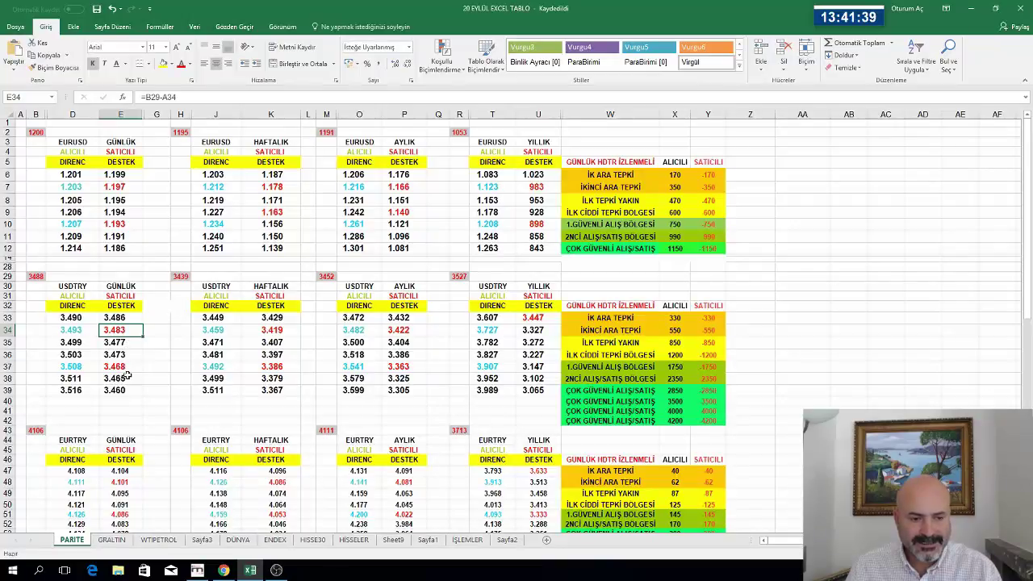
pyautogui.click(126, 367)
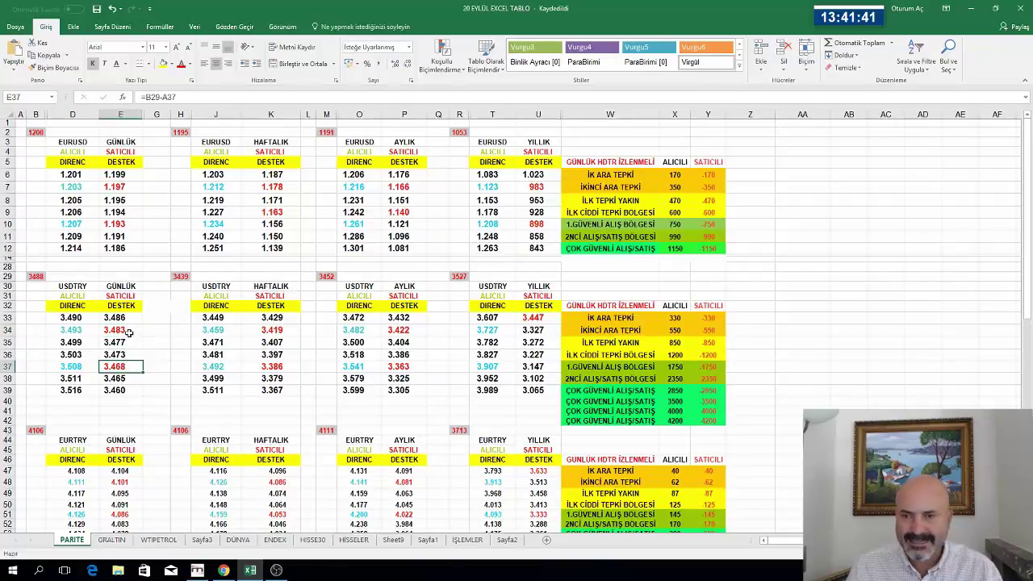
pyautogui.scroll(-2, 129, 332)
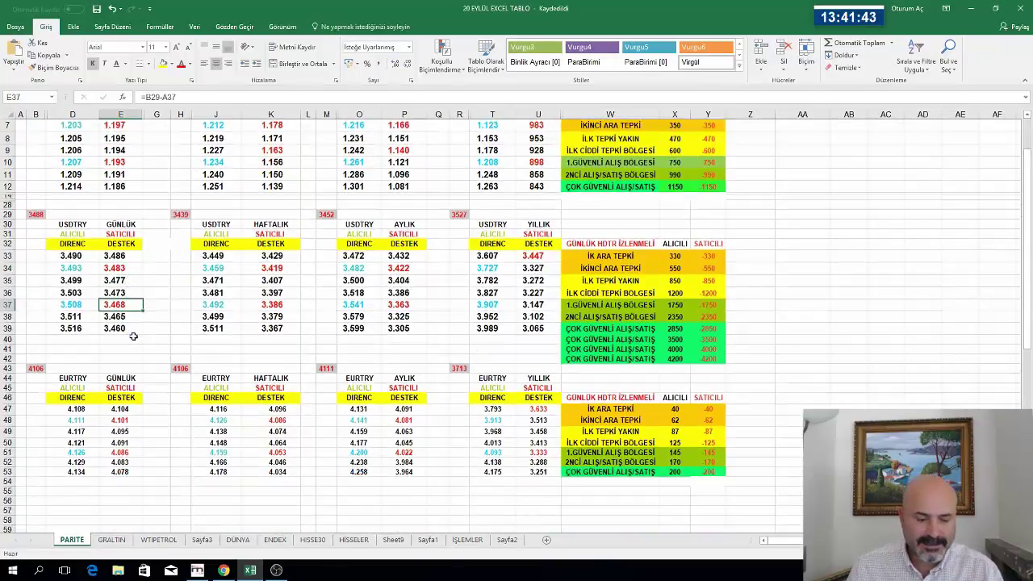
pyautogui.scroll(2, 129, 333)
# Switch back to Matriks and set the USDTRY chart to the daily (Günlük) period, showing history back to June 2017
pyautogui.click(197, 571)
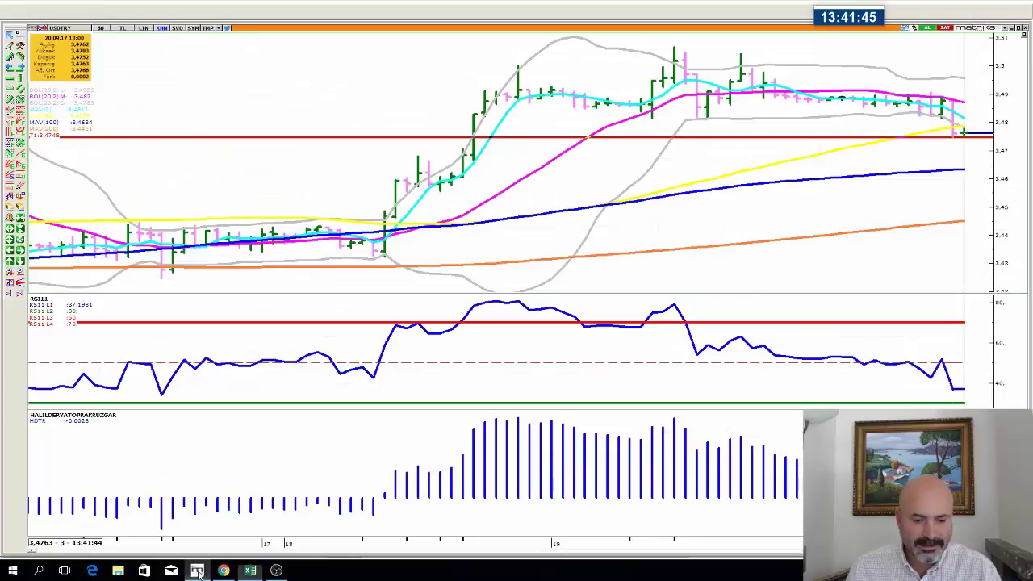
pyautogui.click(105, 27)
pyautogui.click(133, 172)
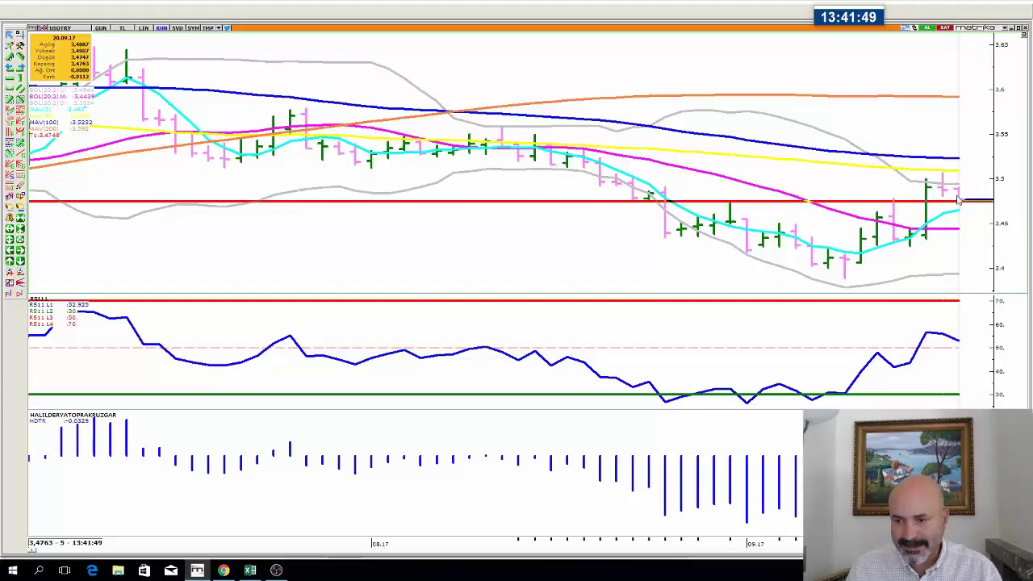
pyautogui.scroll(-1, 772, 134)
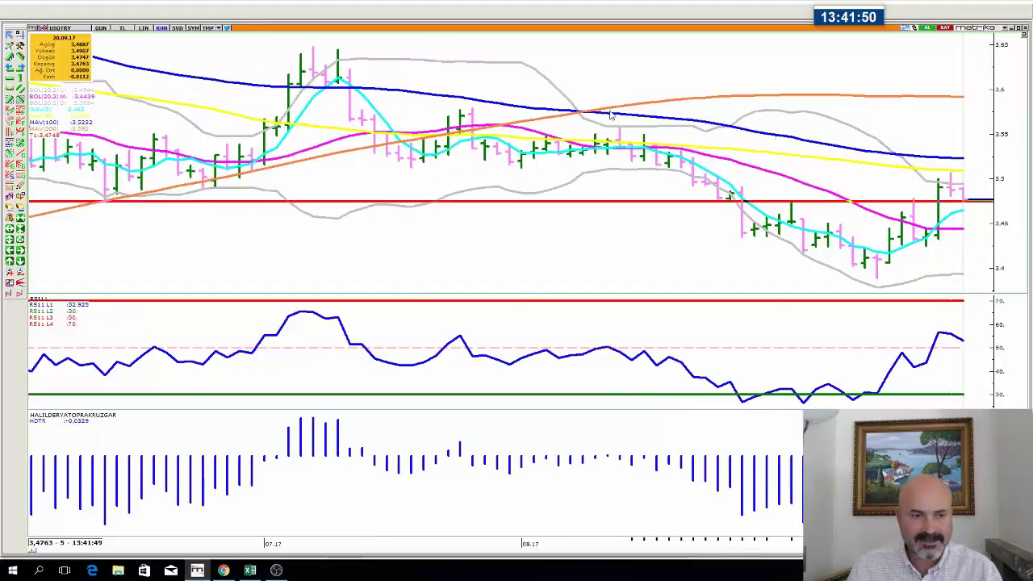
# Hide the drawing toolbar beside the chart and load the XAUUSD symbol in place of USDTRY
pyautogui.click(37, 29)
pyautogui.scroll(-2, 724, 84)
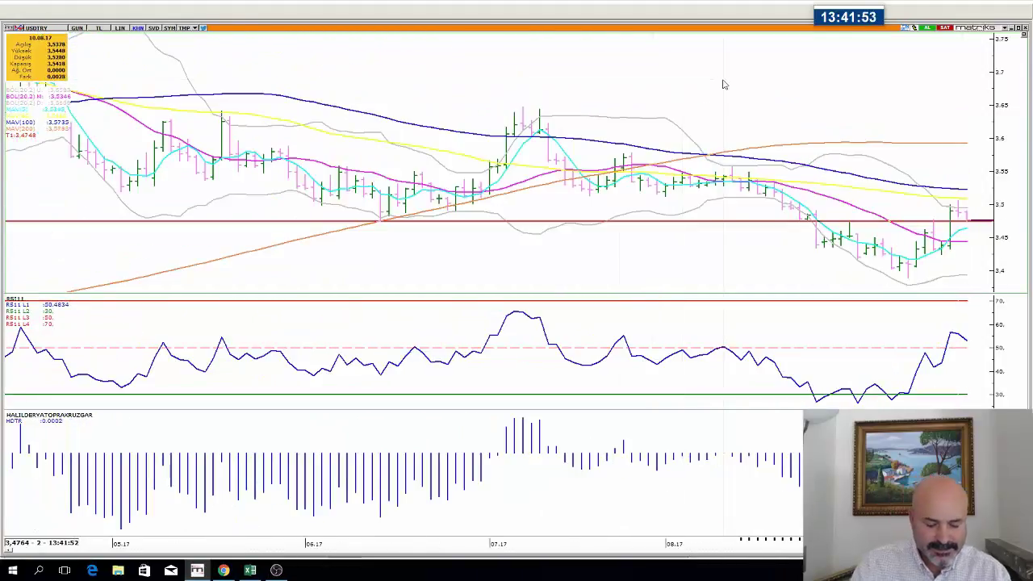
pyautogui.write('XAUUS')
pyautogui.press('Return')
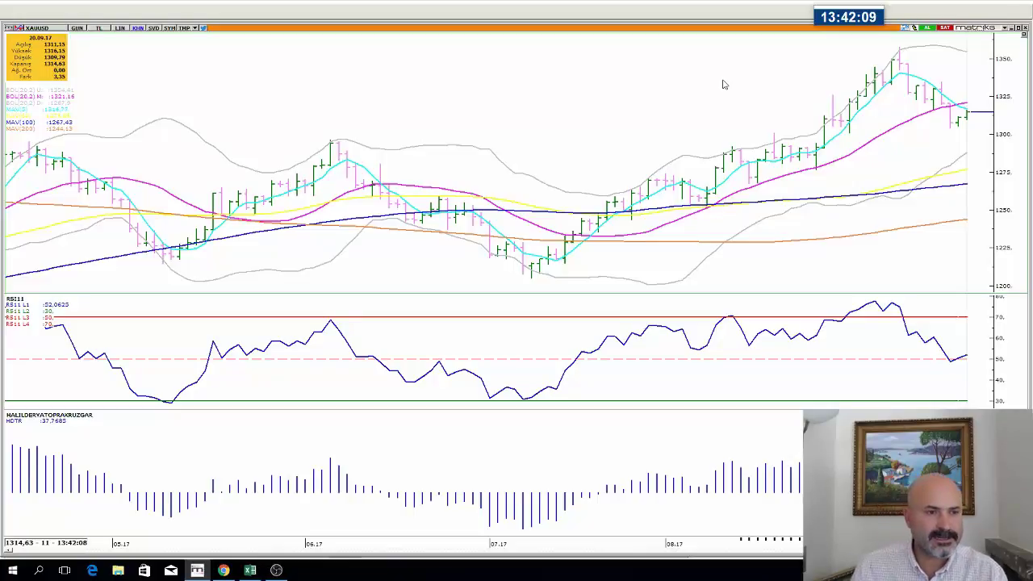
# Examine the daily XAUUSD chart's recent bars against the moving averages and Bollinger bands, at close range and over several months
pyautogui.scroll(5, 750, 96)
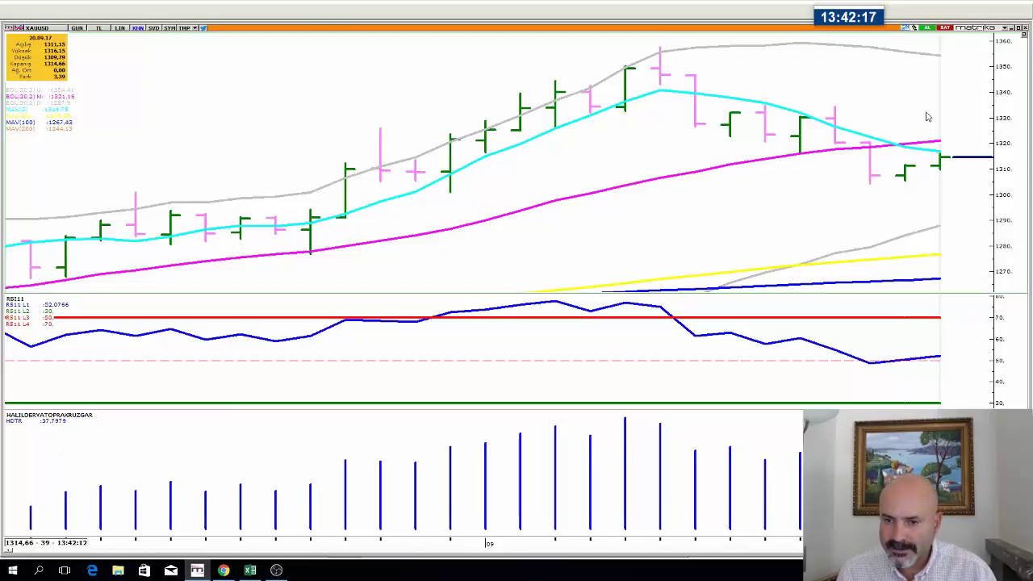
pyautogui.scroll(-1, 928, 117)
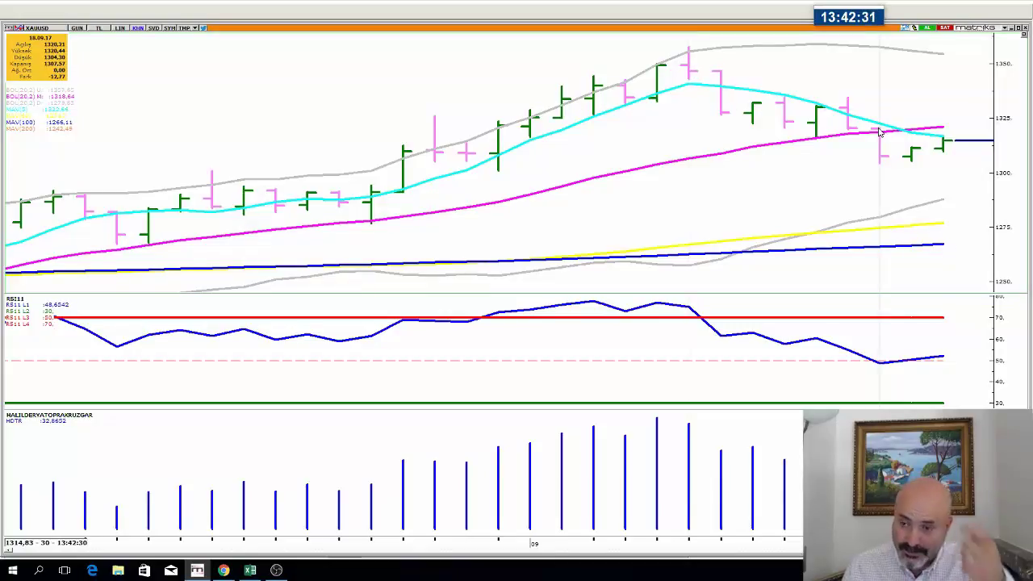
pyautogui.scroll(2, 948, 145)
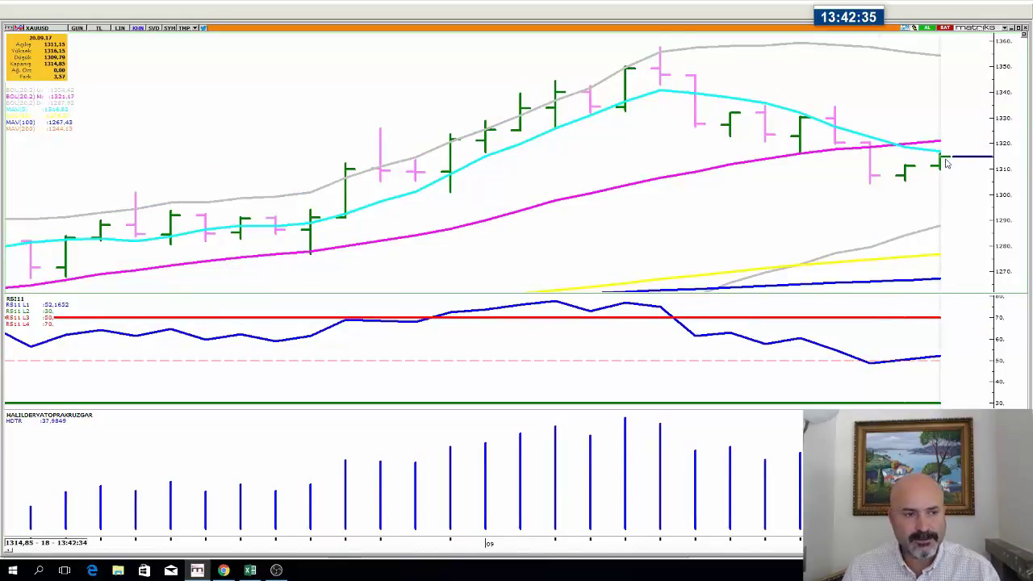
pyautogui.moveTo(947, 163)
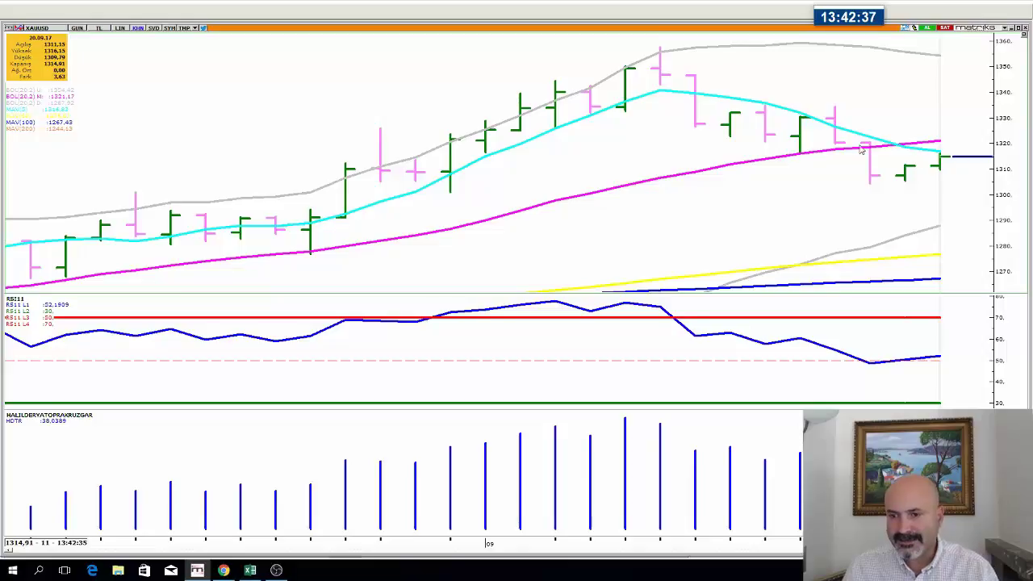
pyautogui.scroll(-1, 934, 161)
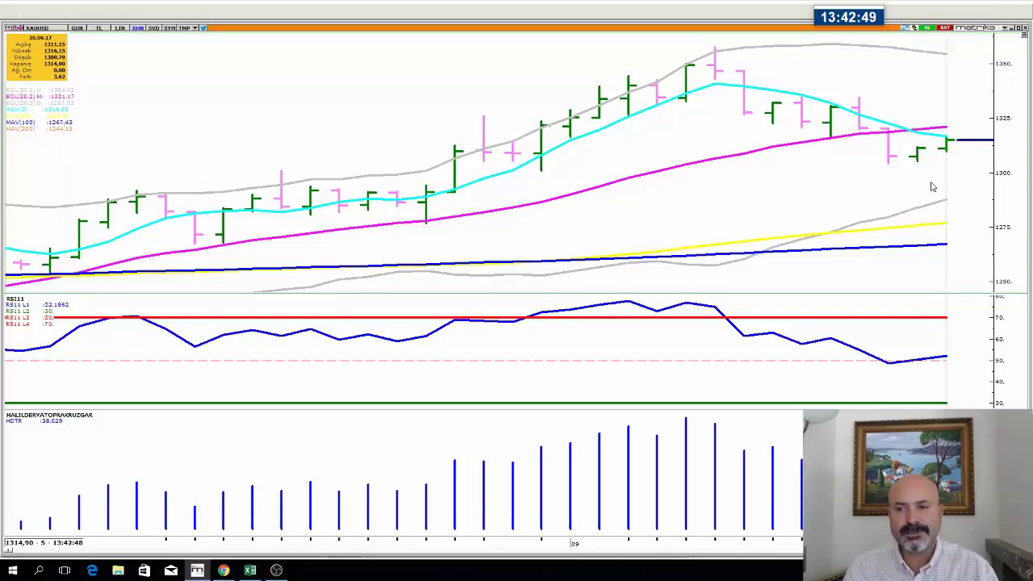
pyautogui.scroll(-4, 932, 188)
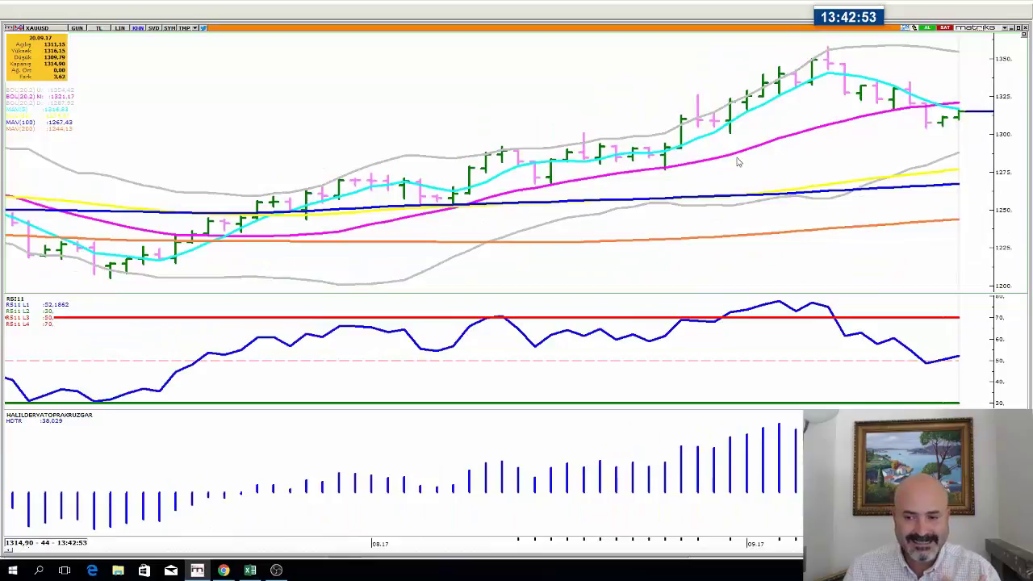
pyautogui.scroll(-1, 834, 149)
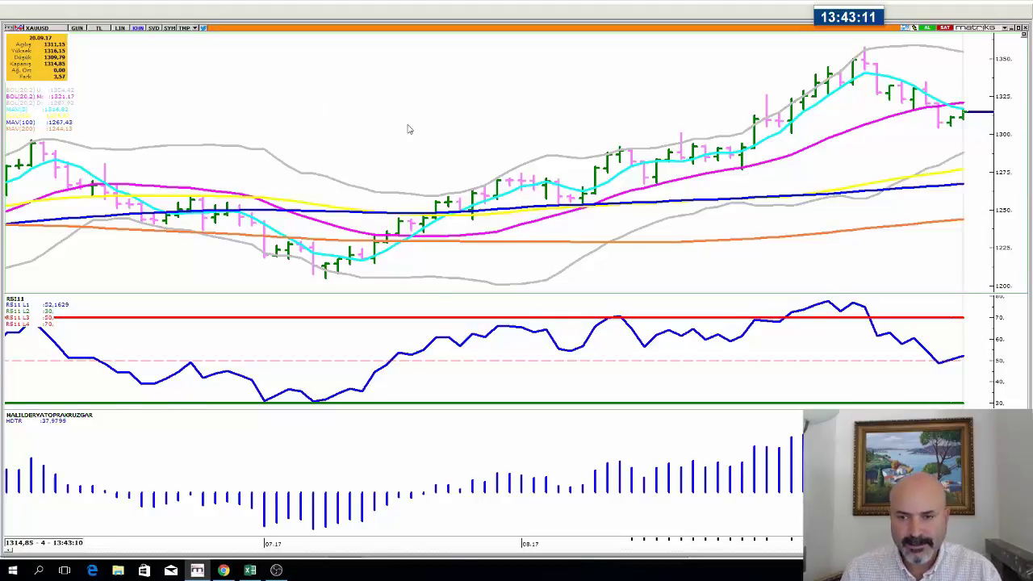
pyautogui.scroll(2, 409, 129)
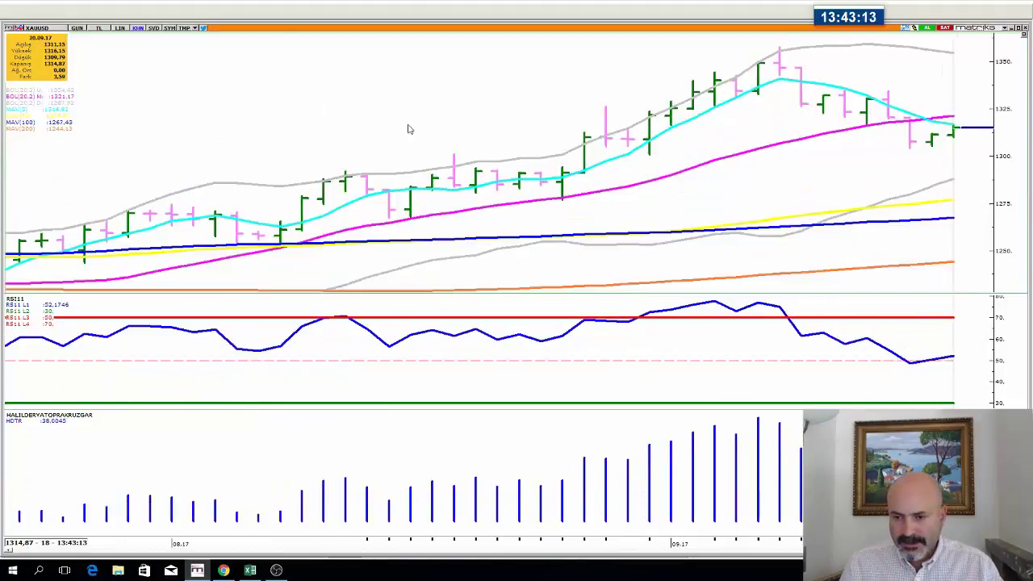
pyautogui.scroll(-3, 408, 129)
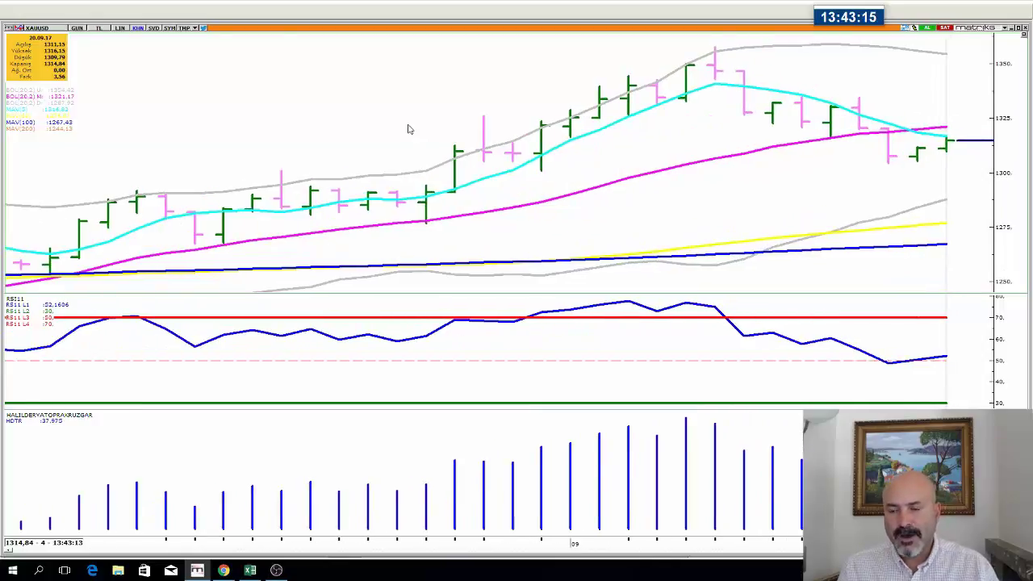
pyautogui.scroll(3, 408, 129)
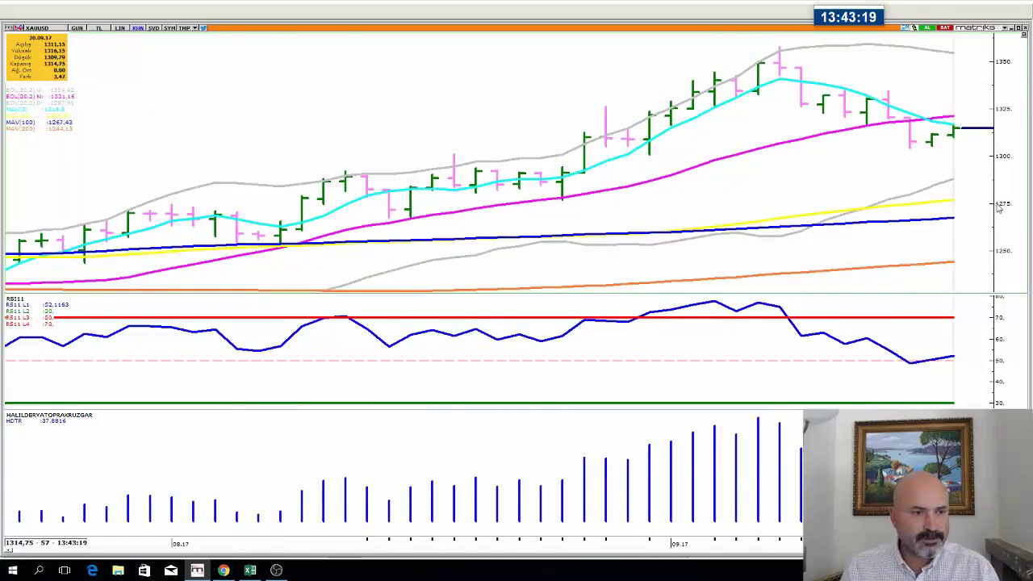
# Switch to Excel and check the third daily ONS ALTIN resistance and first daily support on the GRALTIN sheet
pyautogui.click(250, 570)
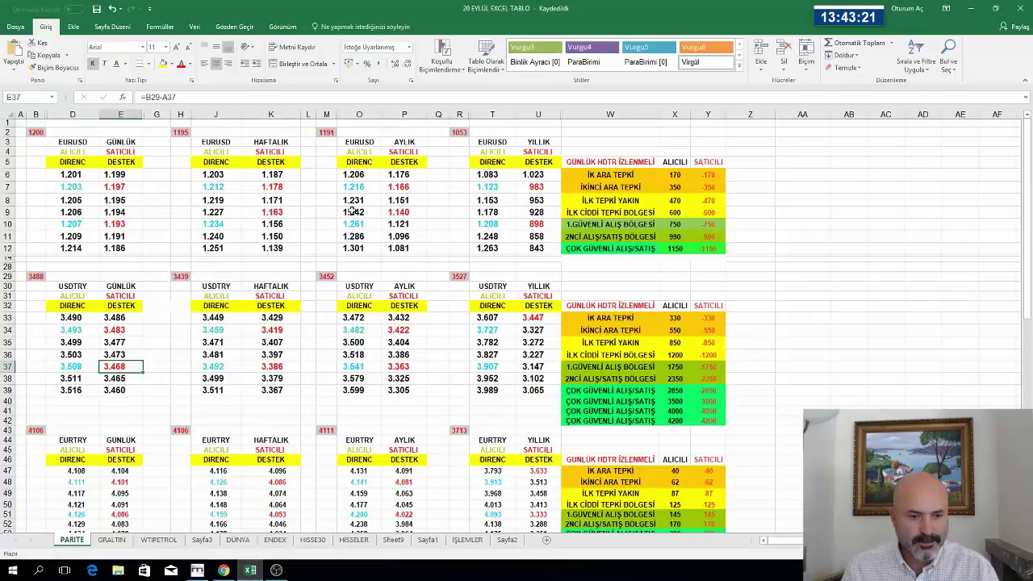
pyautogui.click(103, 540)
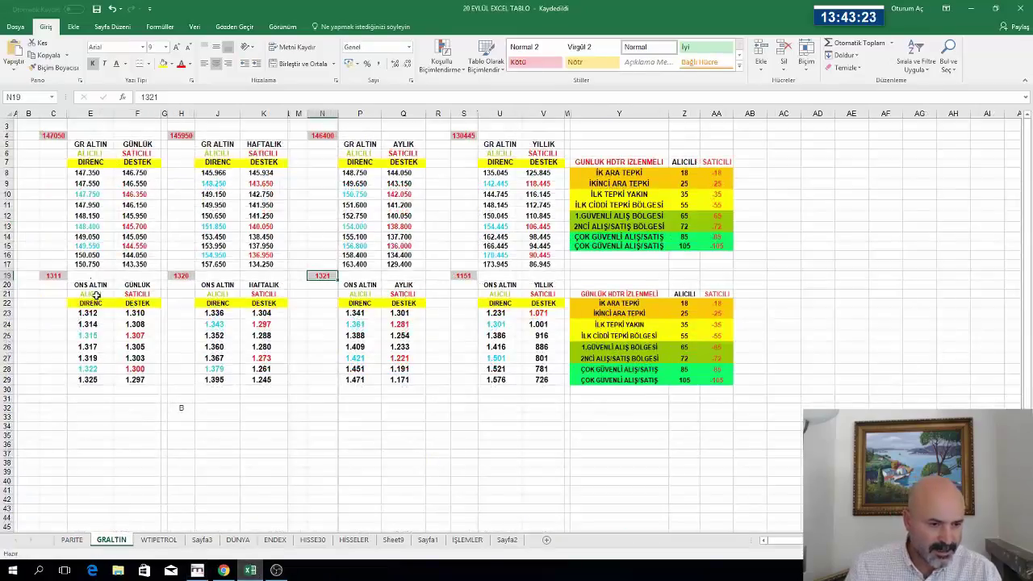
pyautogui.click(103, 338)
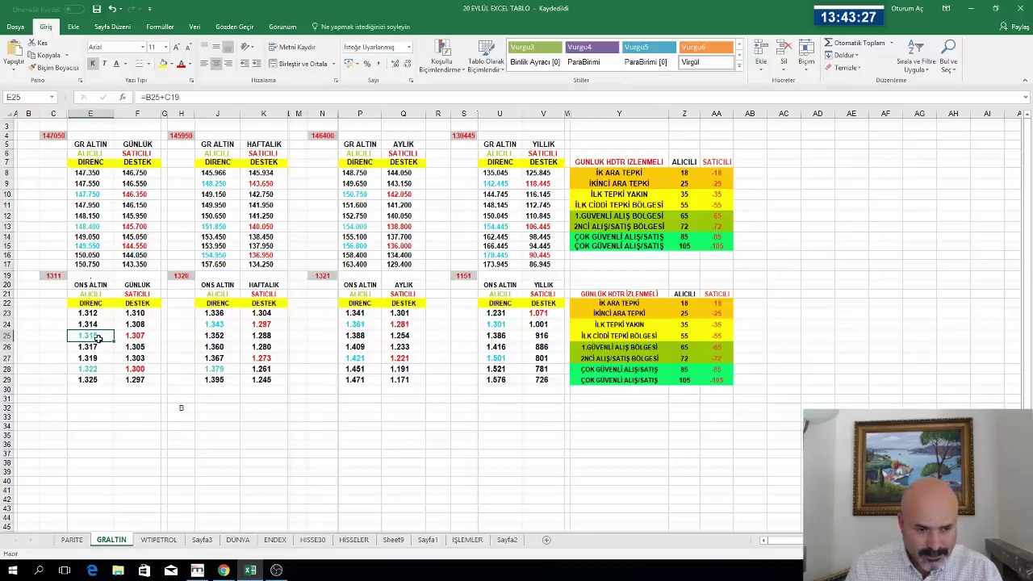
pyautogui.click(137, 315)
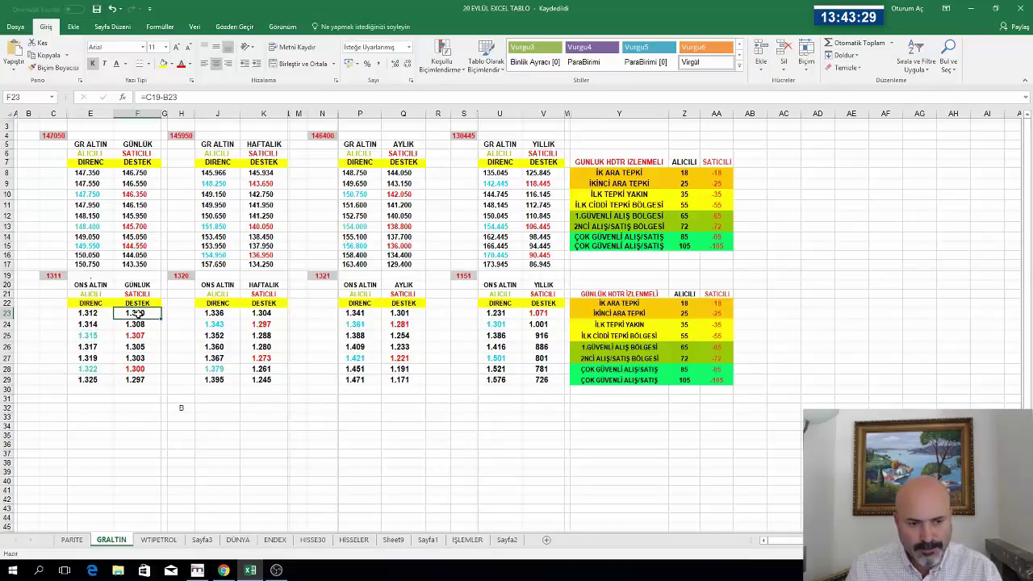
# Set the XAUUSD chart in Matriks to the Seans(240) period and compare it with the first daily ONS ALTIN resistance in Excel
pyautogui.click(199, 569)
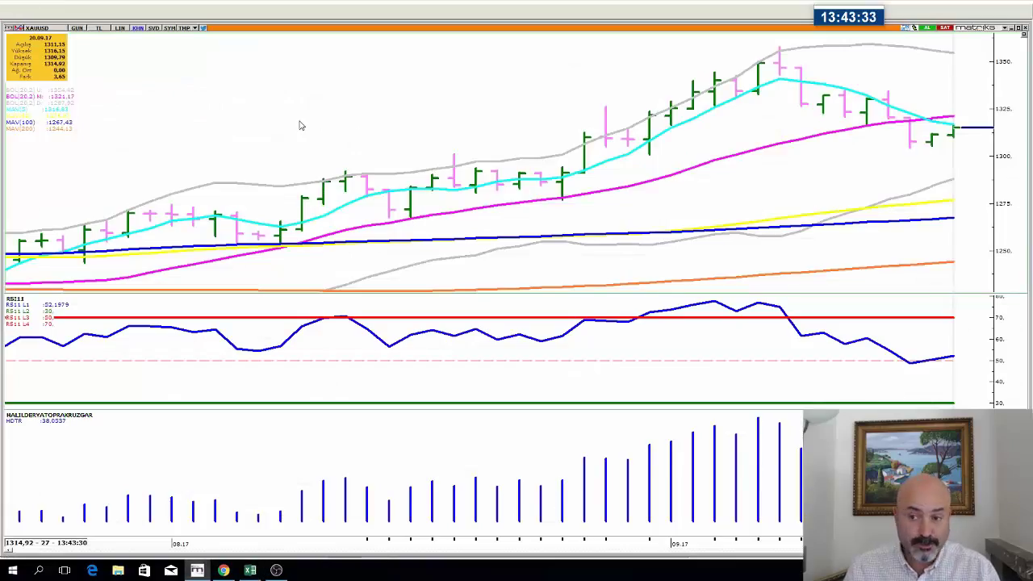
pyautogui.click(79, 28)
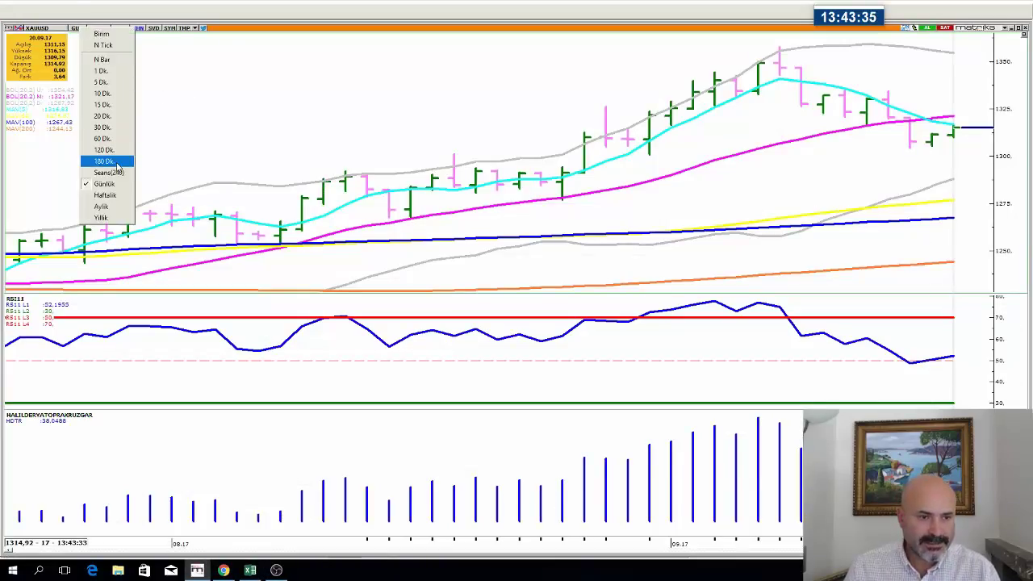
pyautogui.click(113, 175)
pyautogui.scroll(-3, 787, 173)
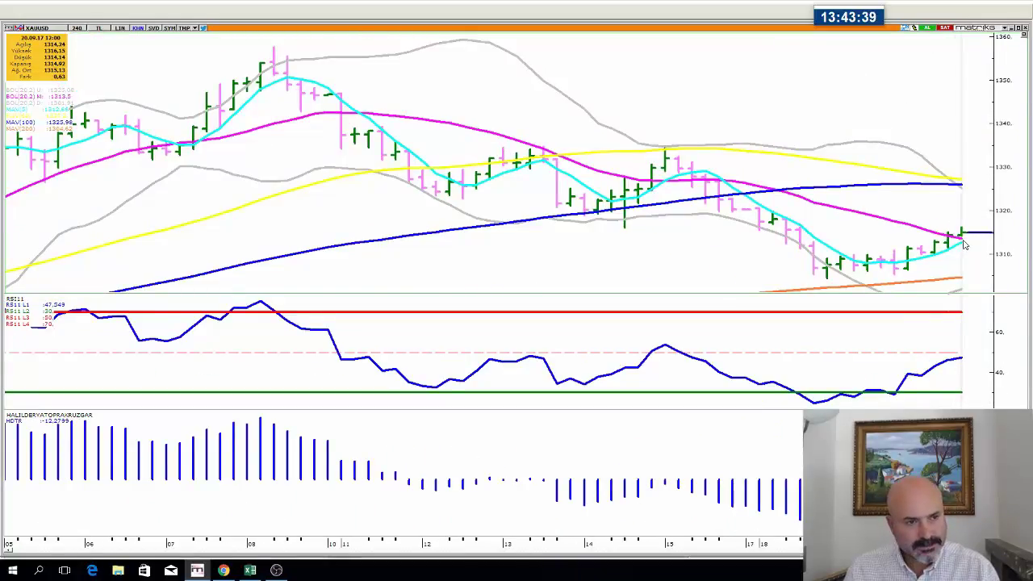
pyautogui.moveTo(964, 244)
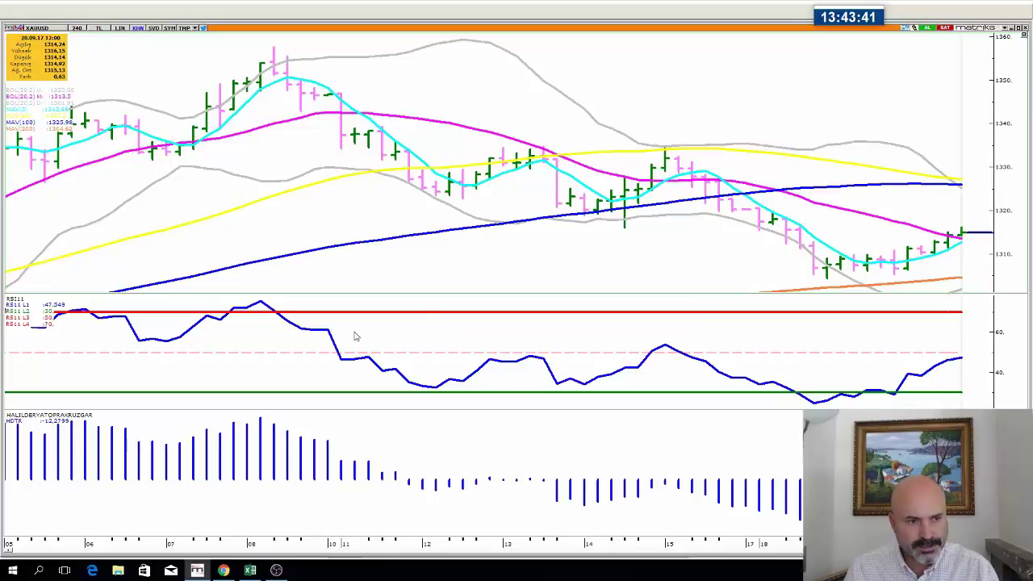
pyautogui.click(250, 571)
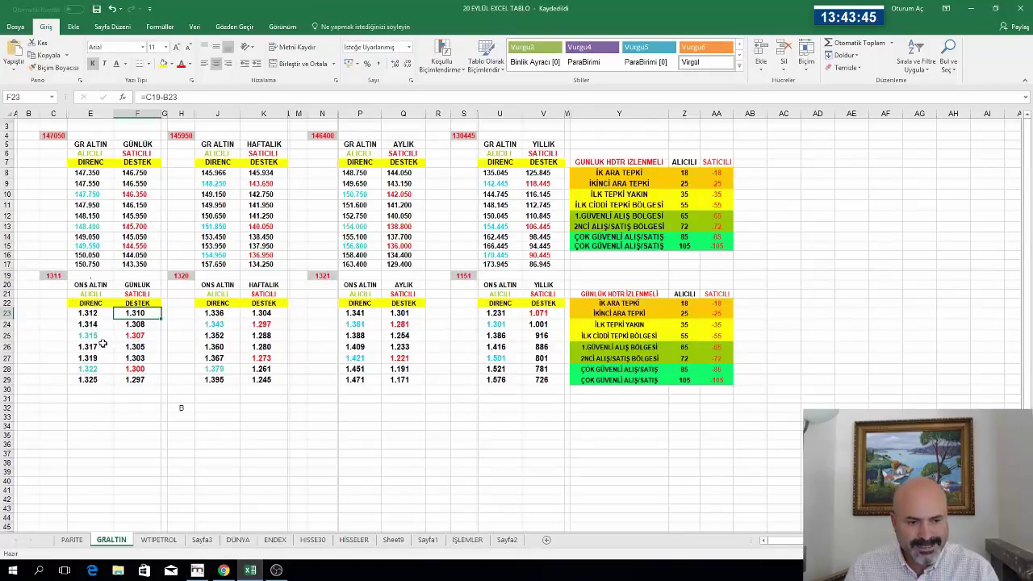
pyautogui.click(97, 315)
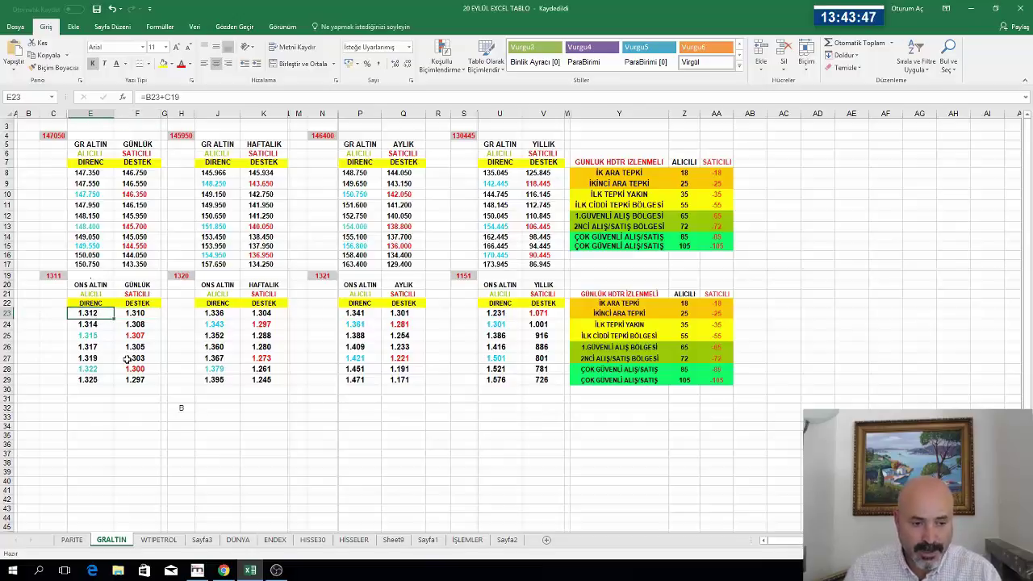
# Switch back to Matriks, load the GLDGR gram gold chart and set it to the daily (Günlük) period
pyautogui.click(206, 573)
pyautogui.write('g')
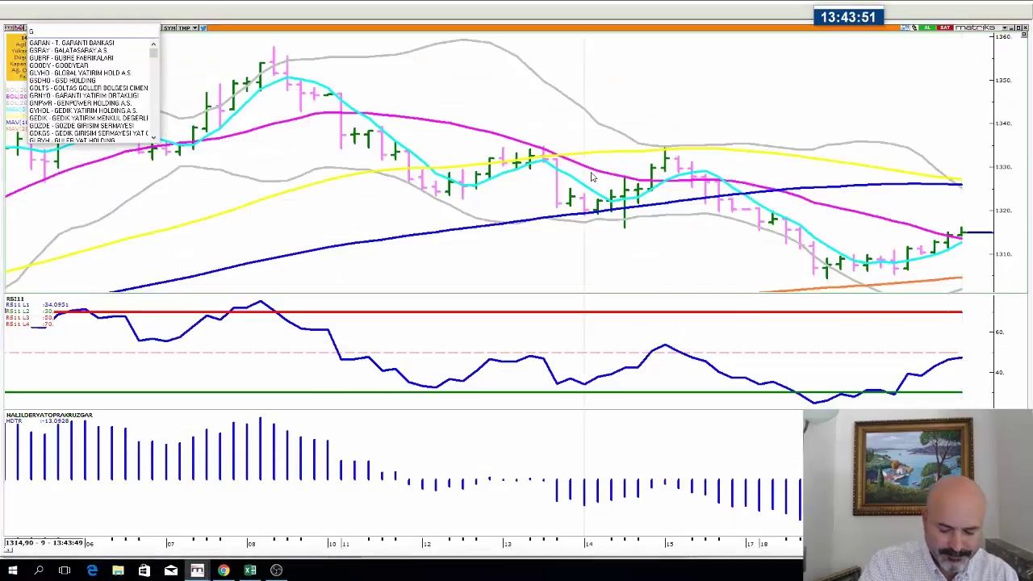
pyautogui.write('ldgr')
pyautogui.press('Return')
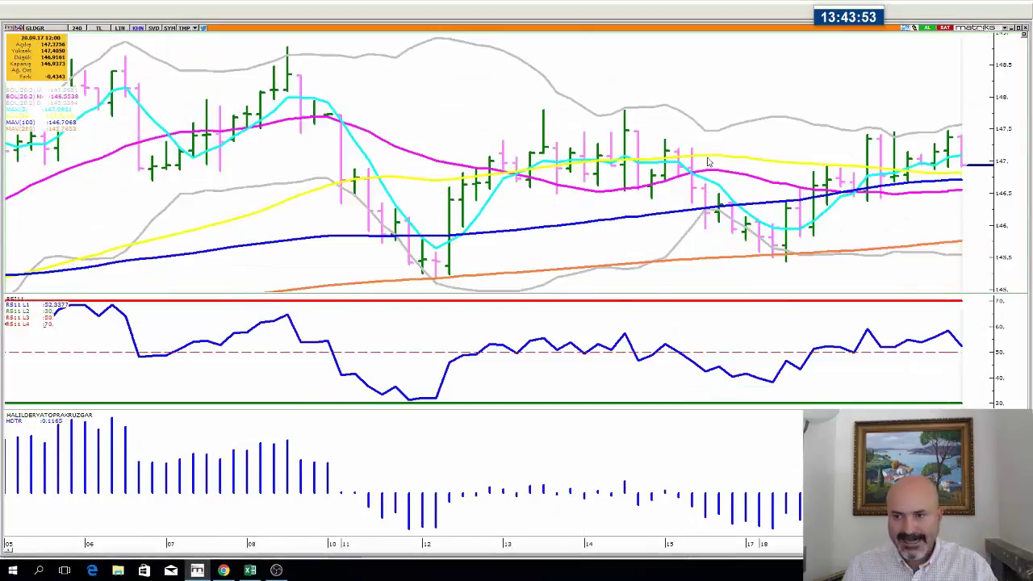
pyautogui.click(77, 28)
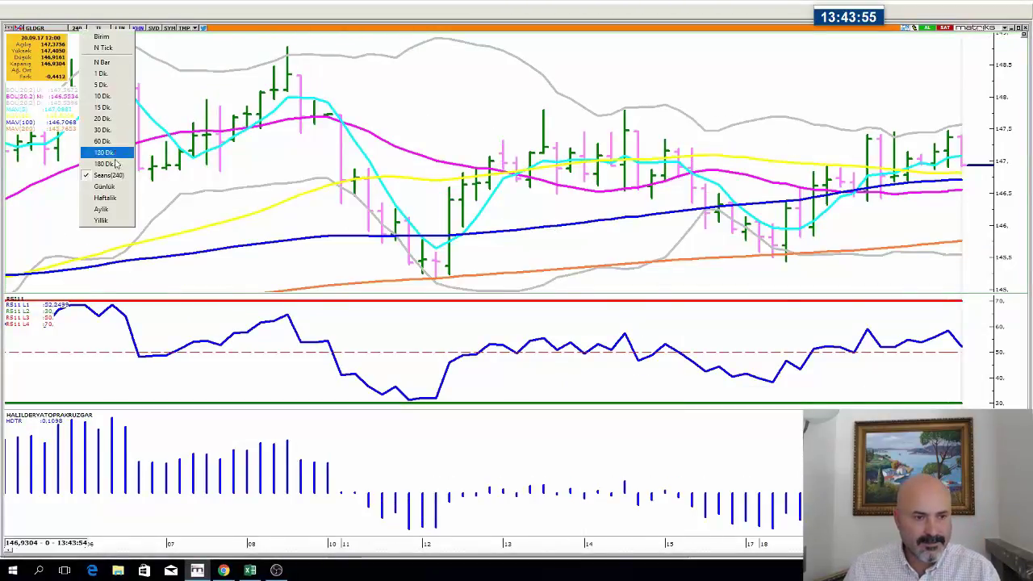
pyautogui.click(104, 187)
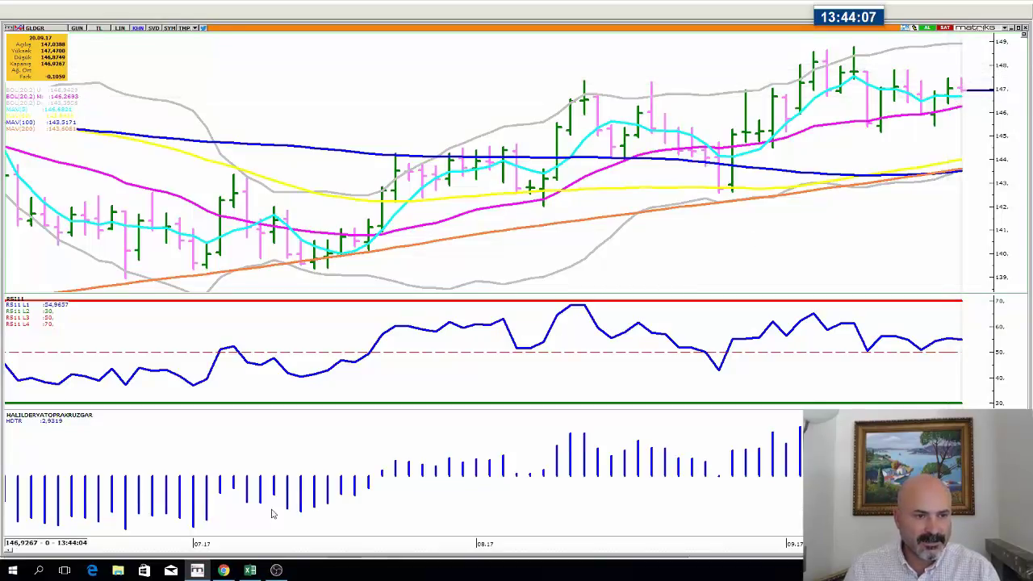
# Check the GR ALTIN sixth and first daily supports and second daily and weekly resistances in Excel, and reopen the PARITE sheet
pyautogui.moveTo(252, 571)
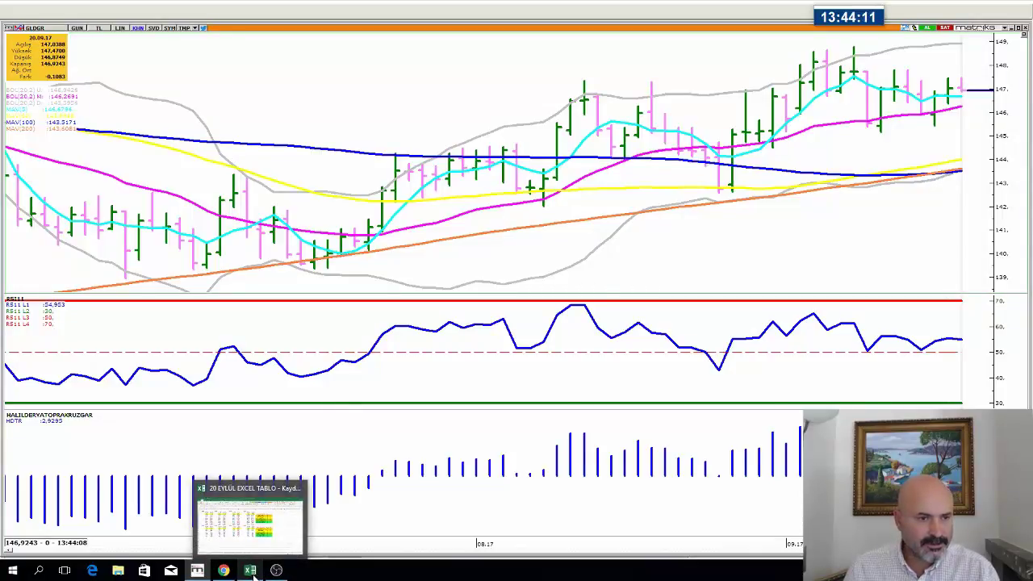
pyautogui.click(253, 572)
pyautogui.click(126, 226)
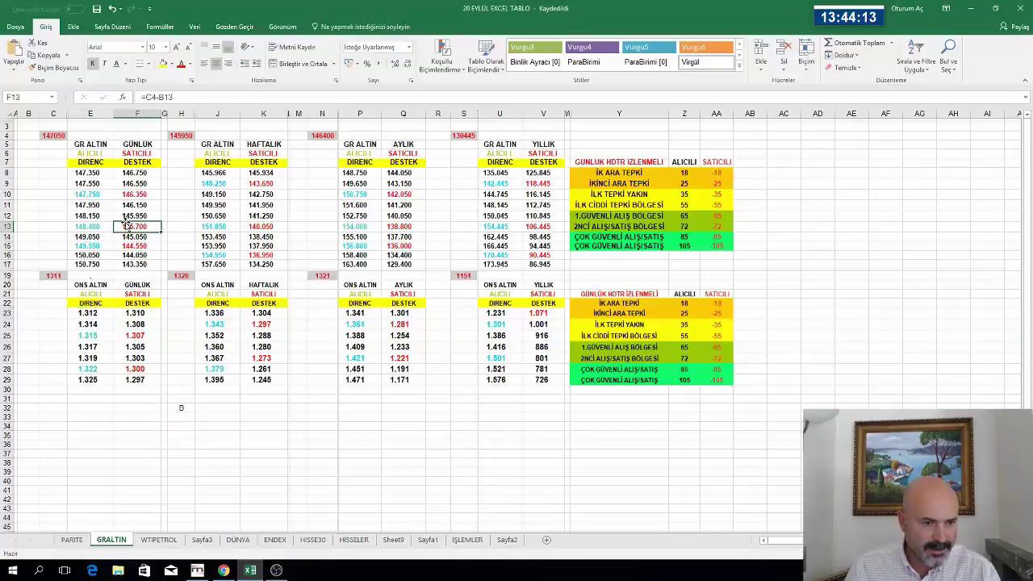
pyautogui.click(94, 185)
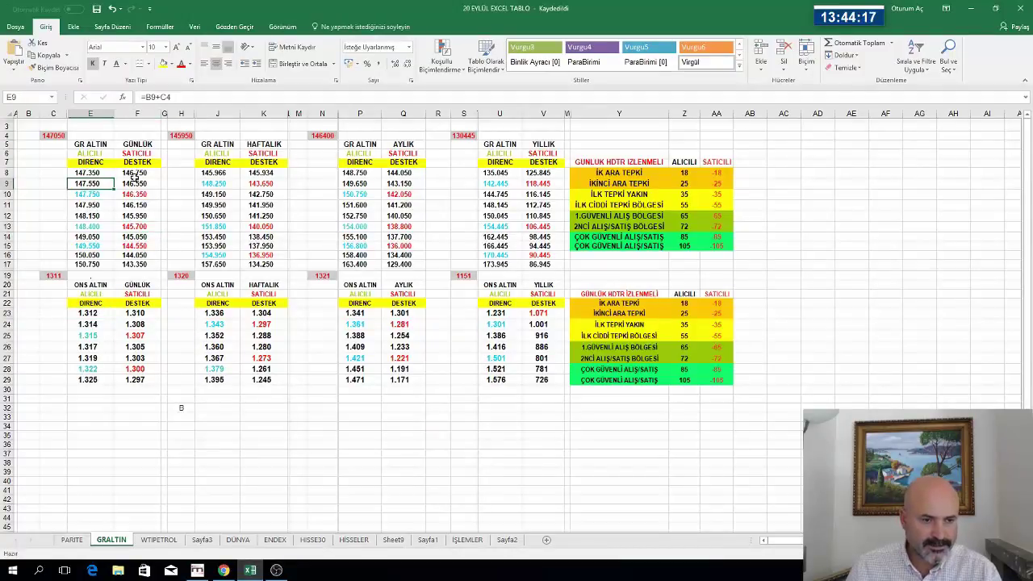
pyautogui.click(135, 173)
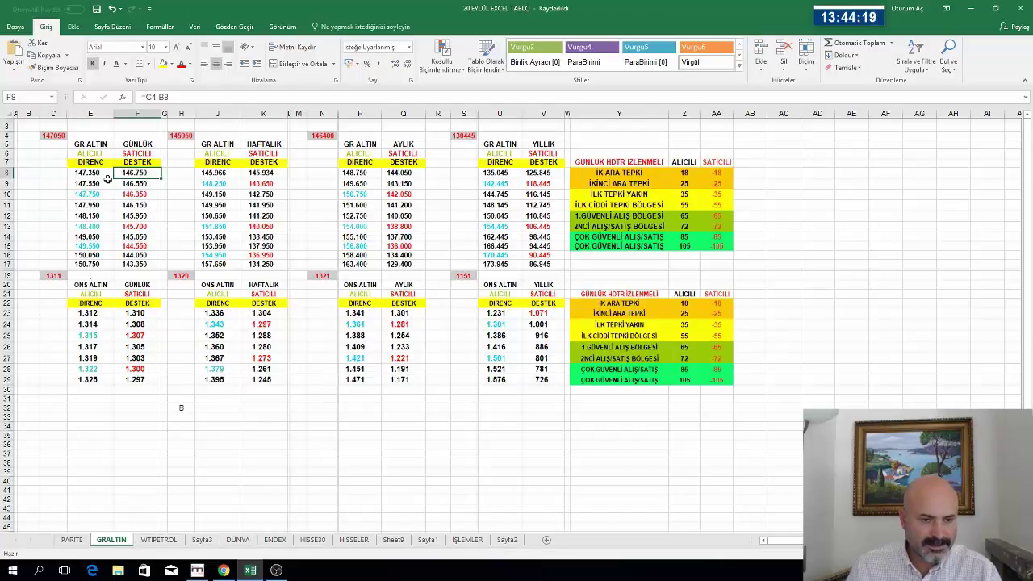
pyautogui.click(218, 183)
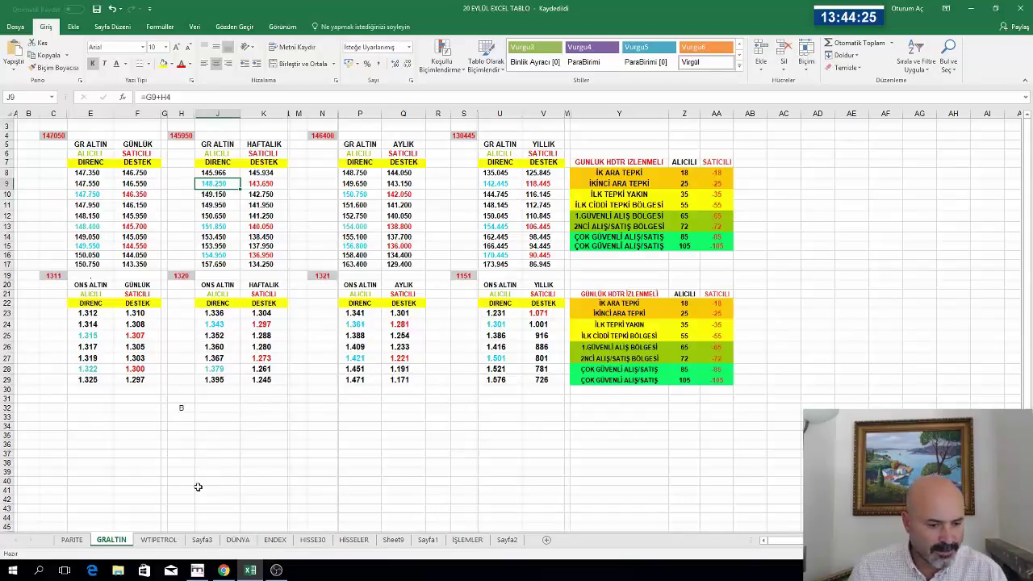
pyautogui.click(72, 540)
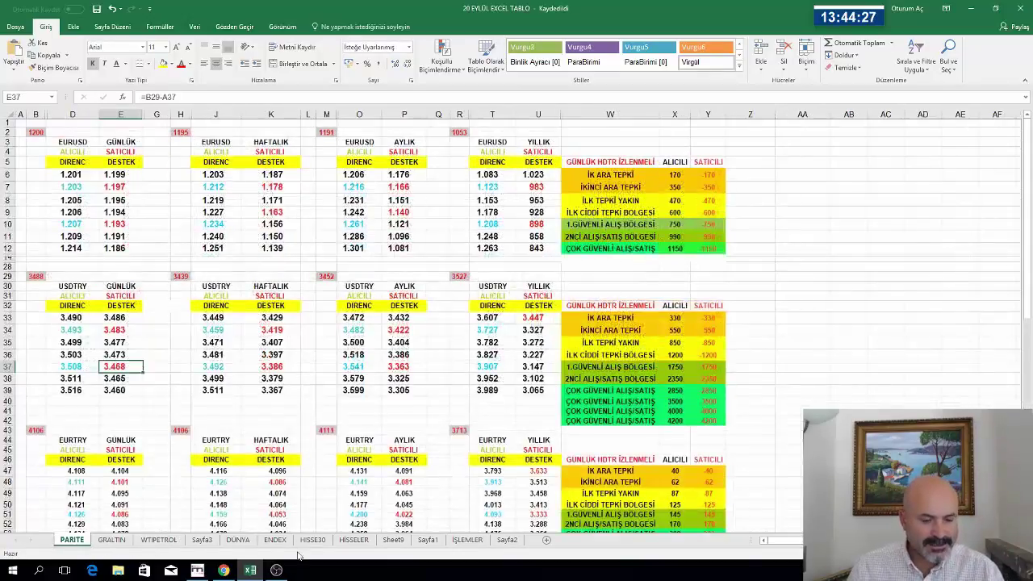
# Return to Matriks and view the daily GLDGR chart with its history extending back before November 2016
pyautogui.click(198, 571)
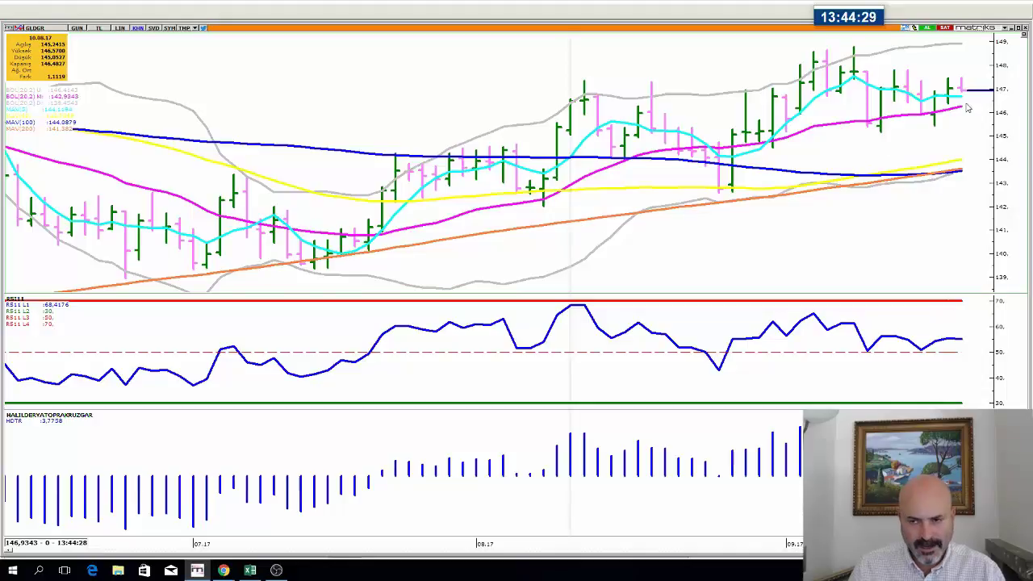
pyautogui.scroll(-3, 938, 101)
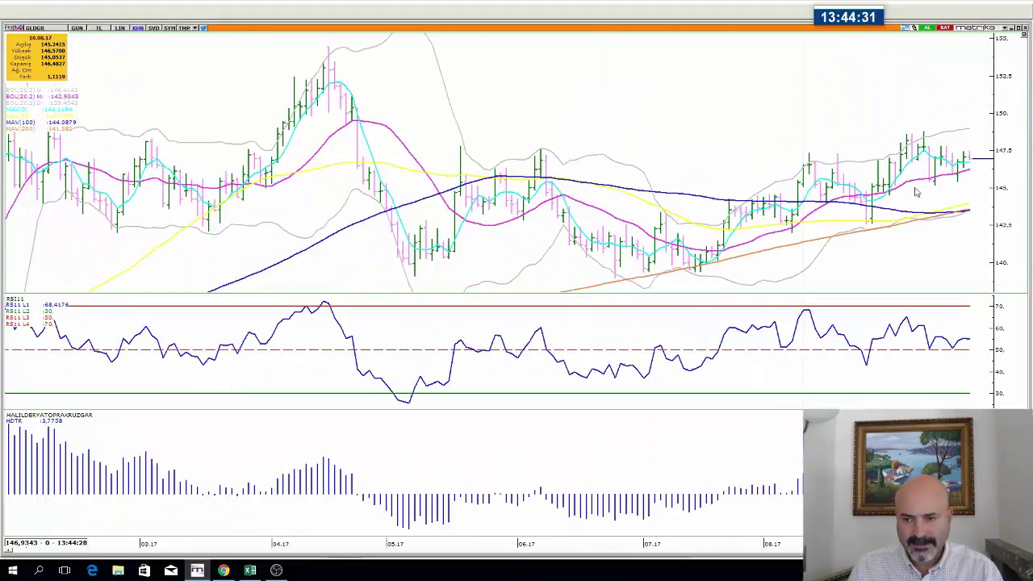
pyautogui.scroll(-3, 584, 134)
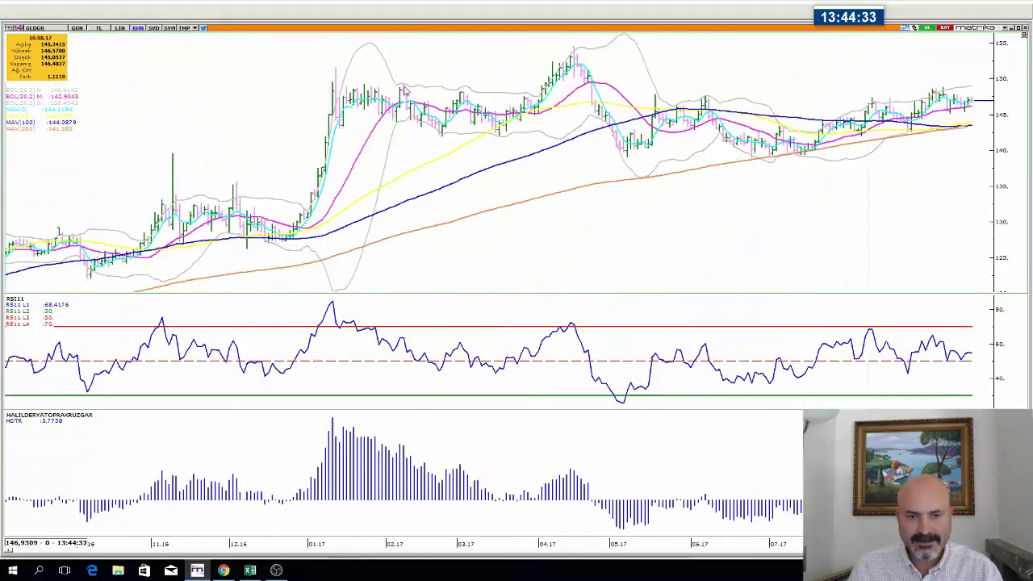
# Replace the daily GLDGR chart with the EURUSD chart
pyautogui.scroll(3, 736, 93)
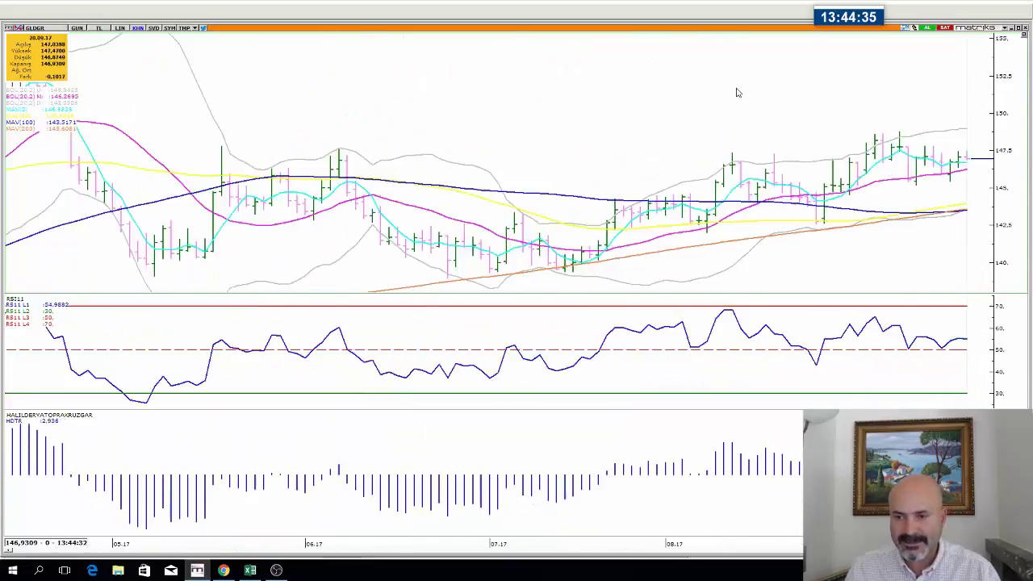
pyautogui.scroll(2, 736, 93)
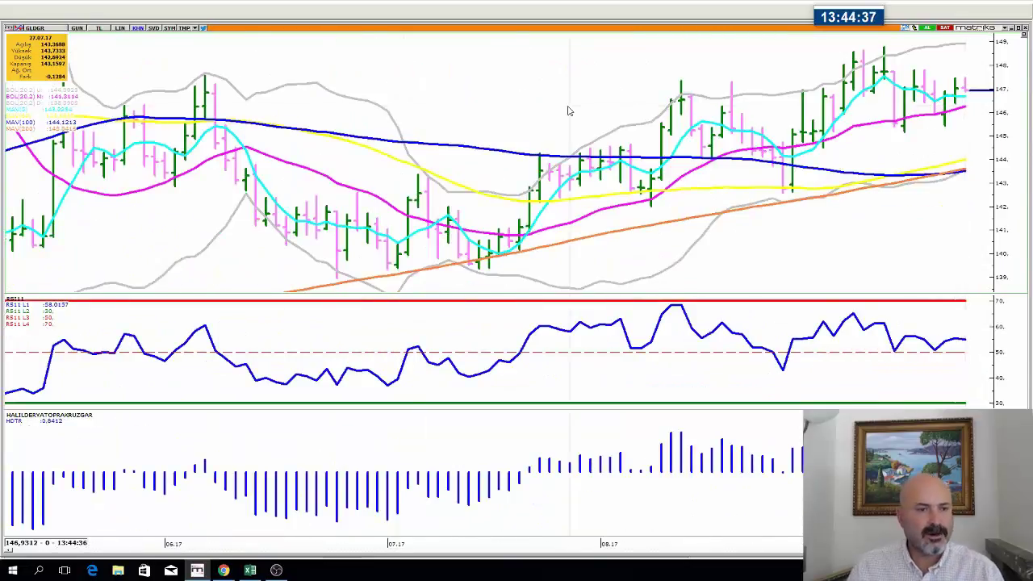
pyautogui.scroll(-1, 568, 110)
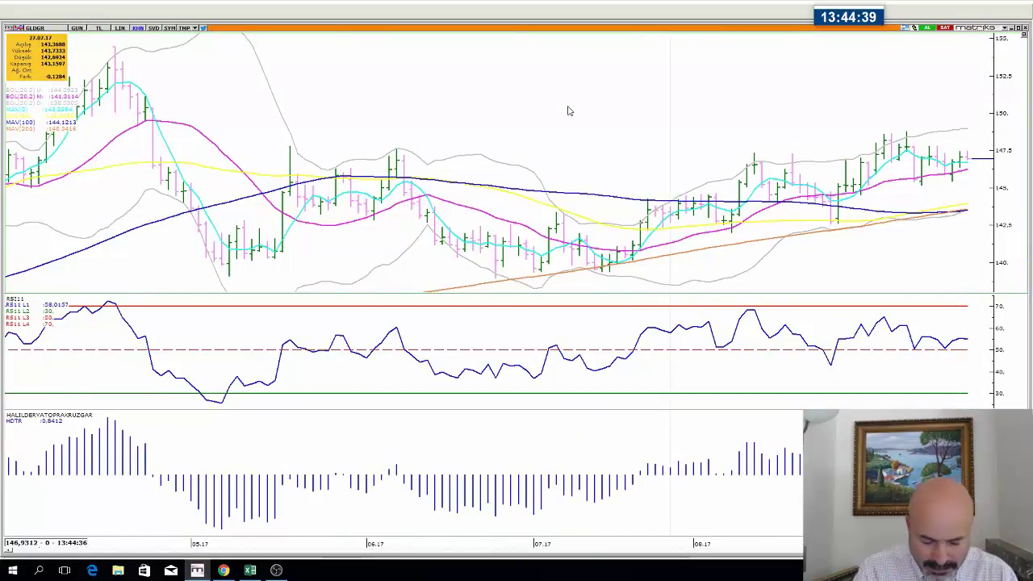
pyautogui.write('EURUSD')
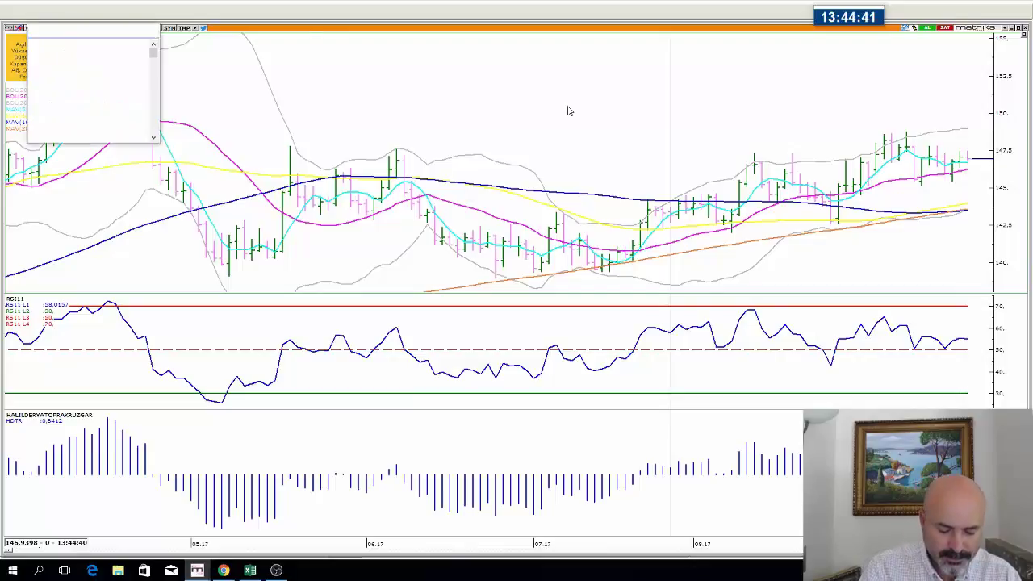
pyautogui.press('Return')
pyautogui.scroll(4, 569, 111)
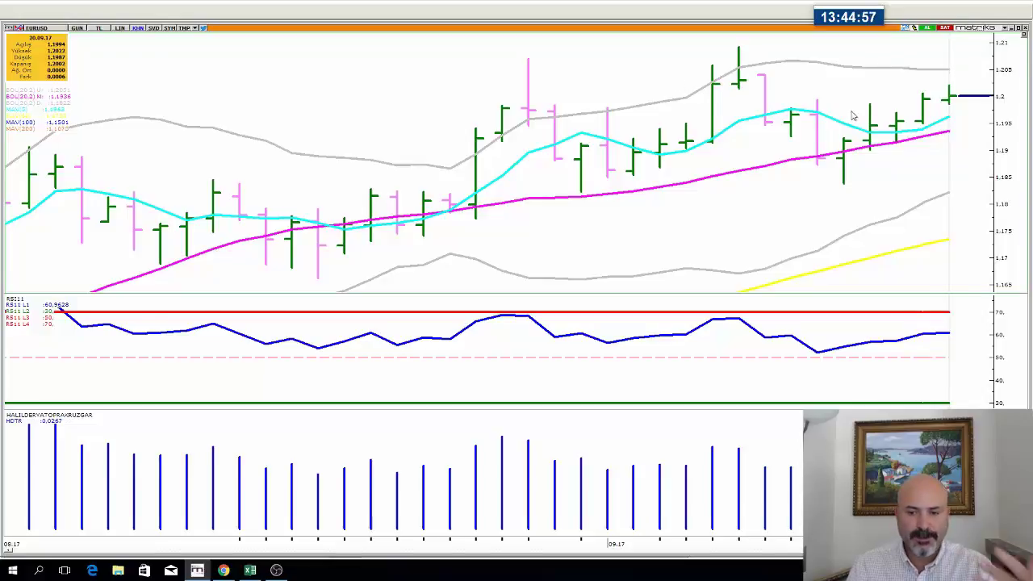
pyautogui.scroll(-5, 839, 121)
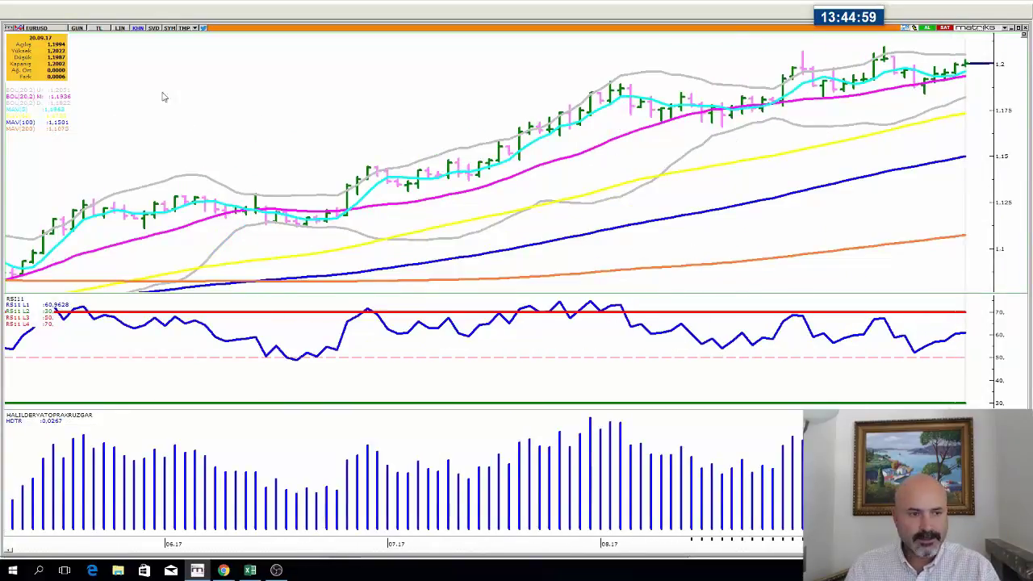
# Show the drawing tools and draw a falling trend line across the EURUSD HDTR histogram peaks from about 31 July to 29 August 2017
pyautogui.click(18, 28)
pyautogui.click(10, 47)
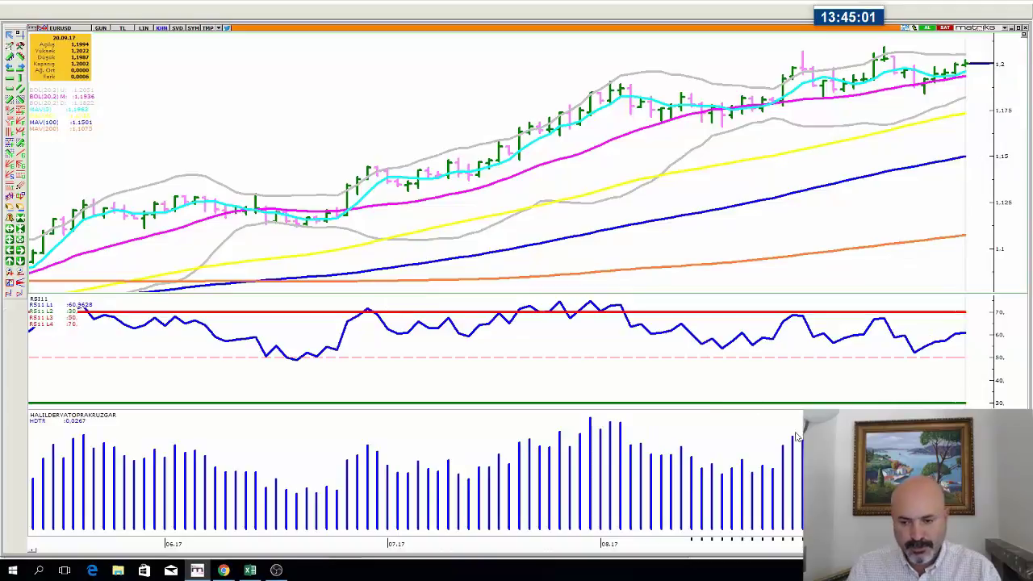
pyautogui.moveTo(591, 418)
pyautogui.mouseDown()
pyautogui.moveTo(687, 436)
pyautogui.moveTo(802, 436)
pyautogui.mouseUp()
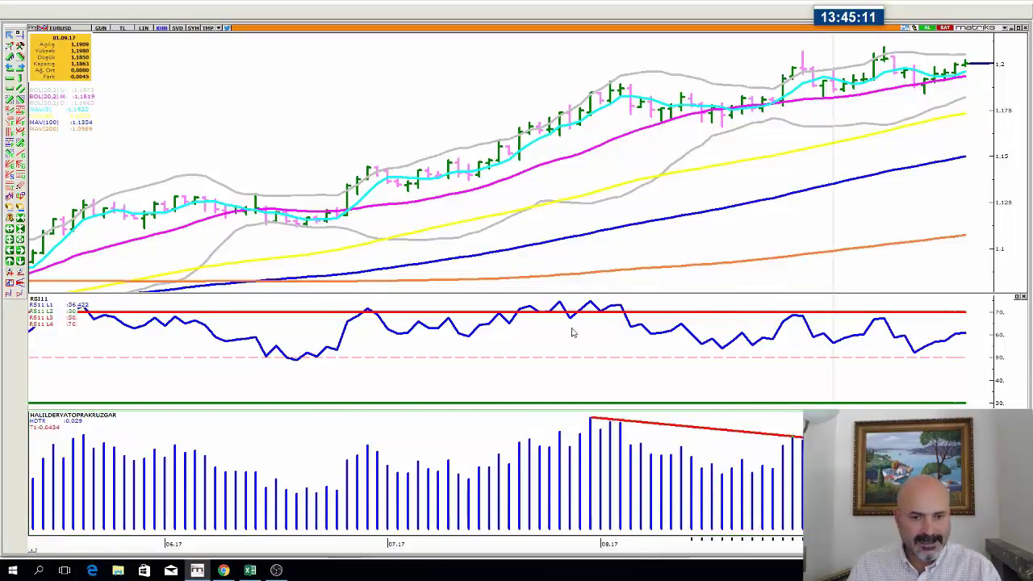
# Try a falling trend line across the RSI peaks from early August onwards and delete it
pyautogui.moveTo(612, 304); pyautogui.dragTo(983, 323)
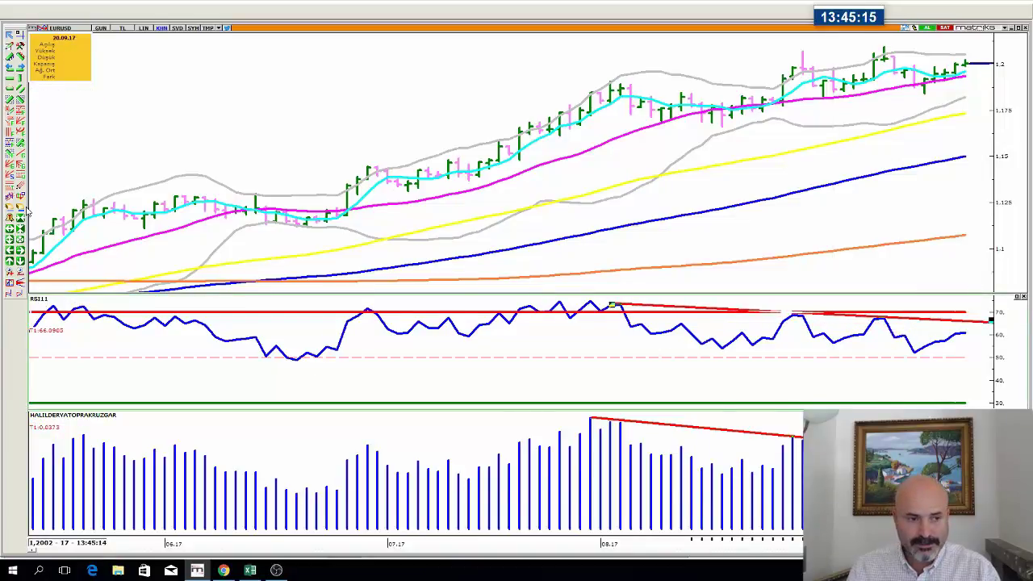
pyautogui.press('Delete')
pyautogui.scroll(2, 943, 331)
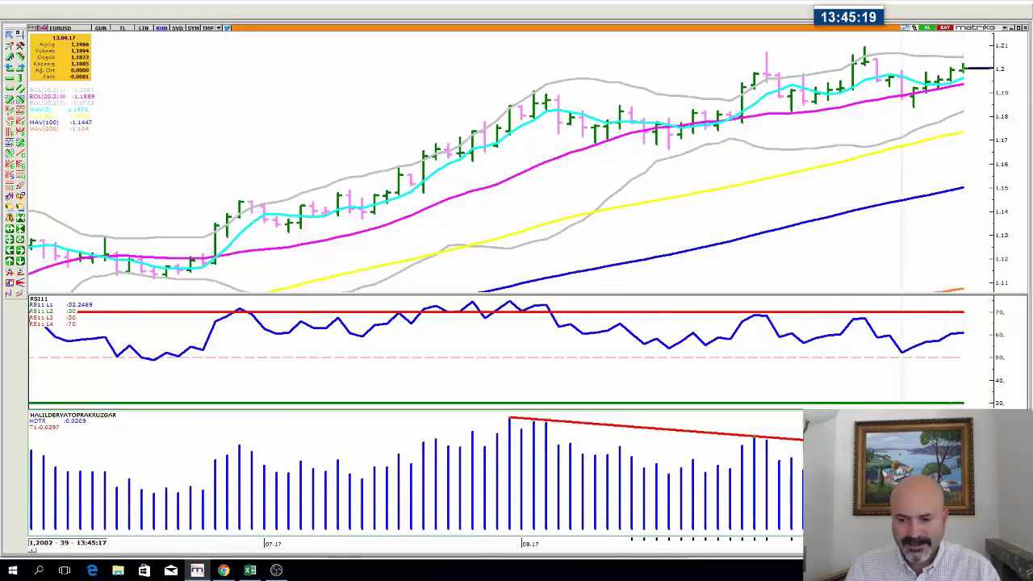
pyautogui.scroll(-2, 943, 331)
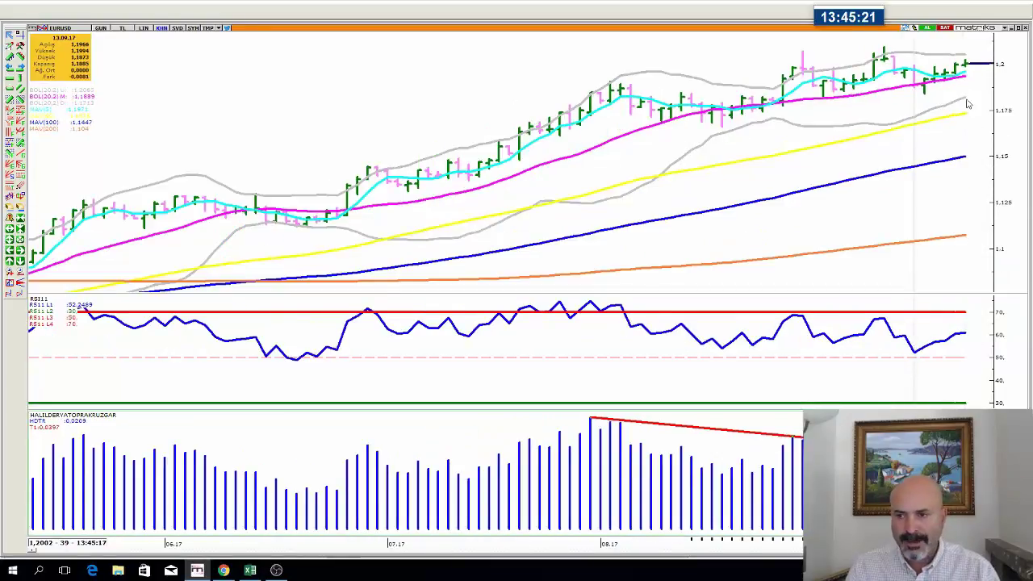
# Switch to Excel and check the first daily EURUSD support on the PARITE sheet
pyautogui.scroll(2, 968, 103)
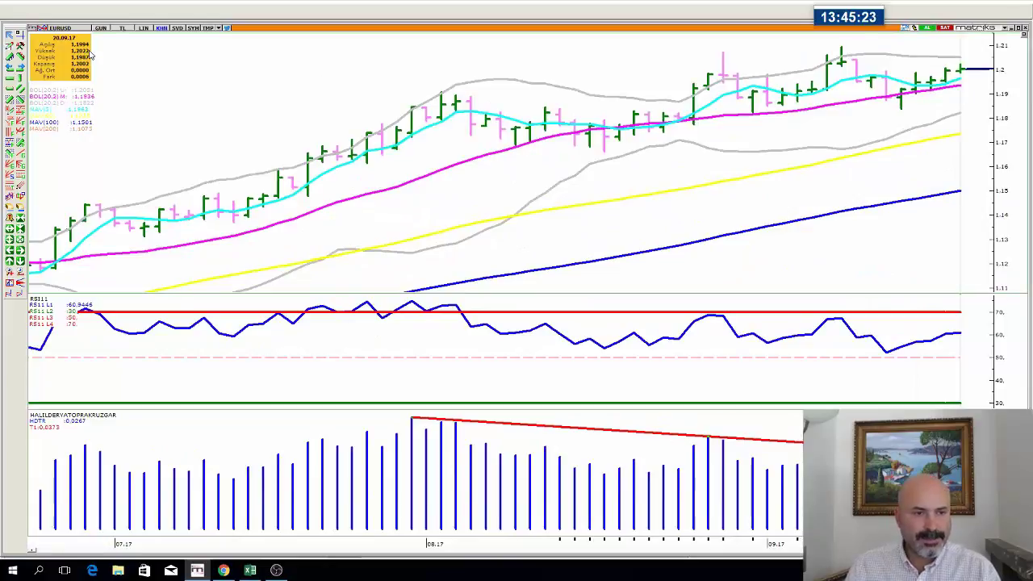
pyautogui.click(251, 571)
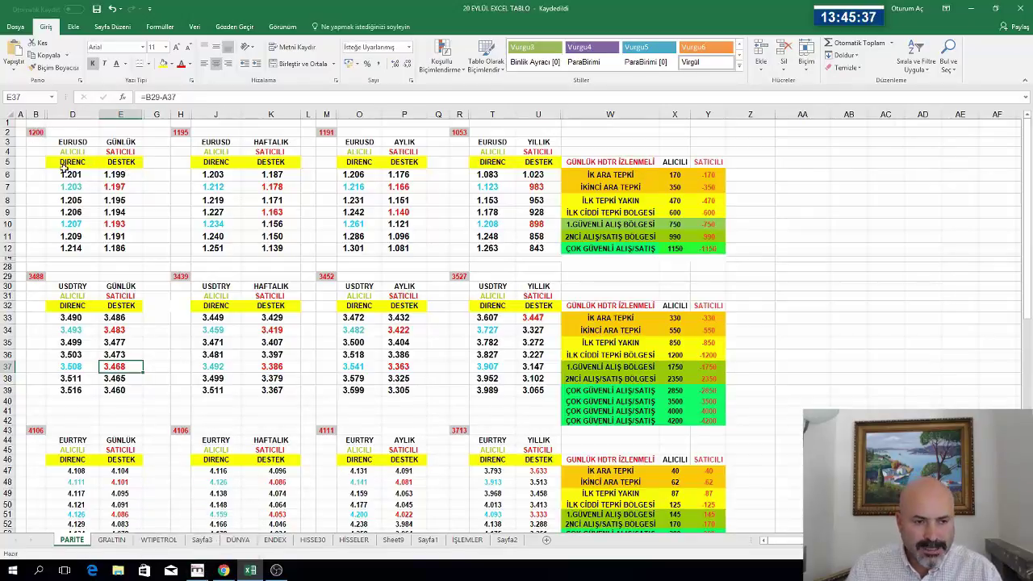
pyautogui.click(122, 174)
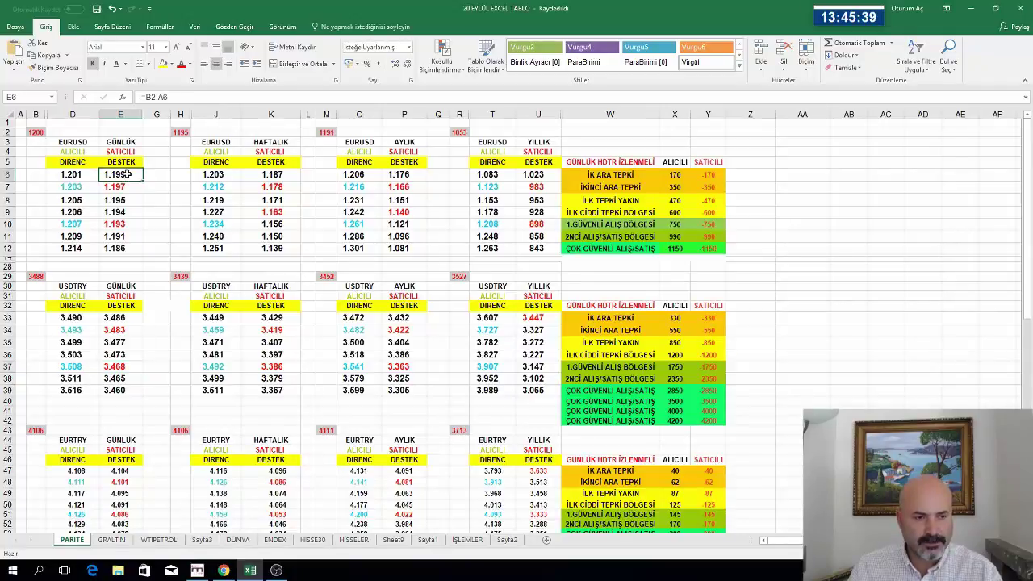
# Return to Matriks and set the EURUSD chart to the Seans(240) period
pyautogui.click(197, 570)
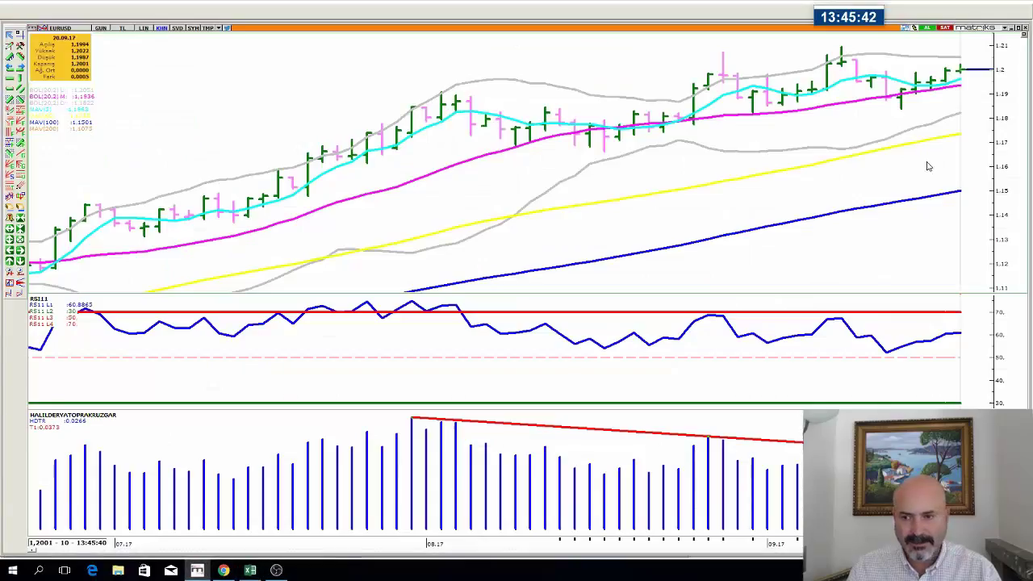
pyautogui.click(96, 29)
pyautogui.click(127, 173)
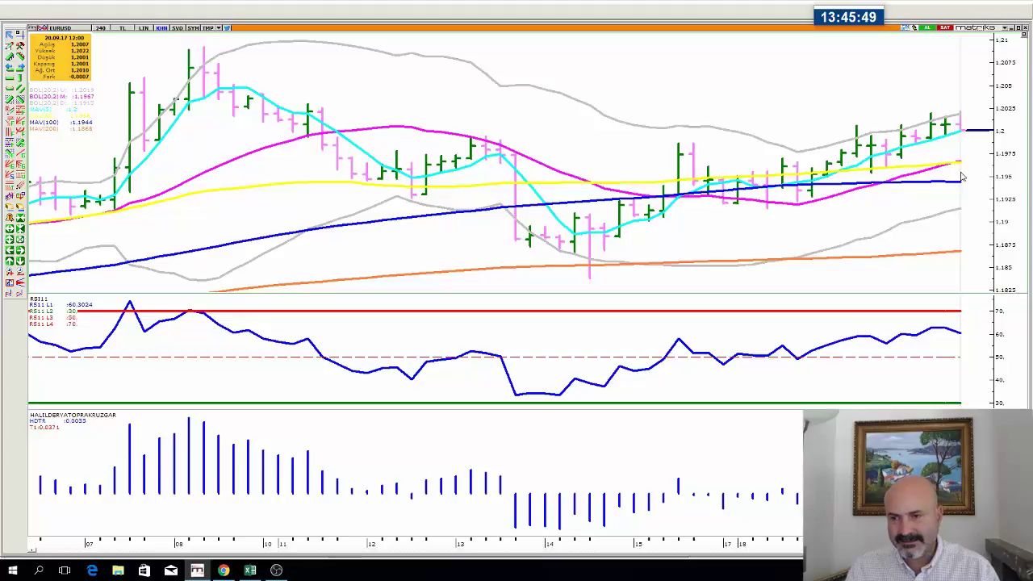
# Set the EURUSD chart to the 60 Dk. period, hide the drawing tools and view its history back to about 11 September
pyautogui.click(101, 28)
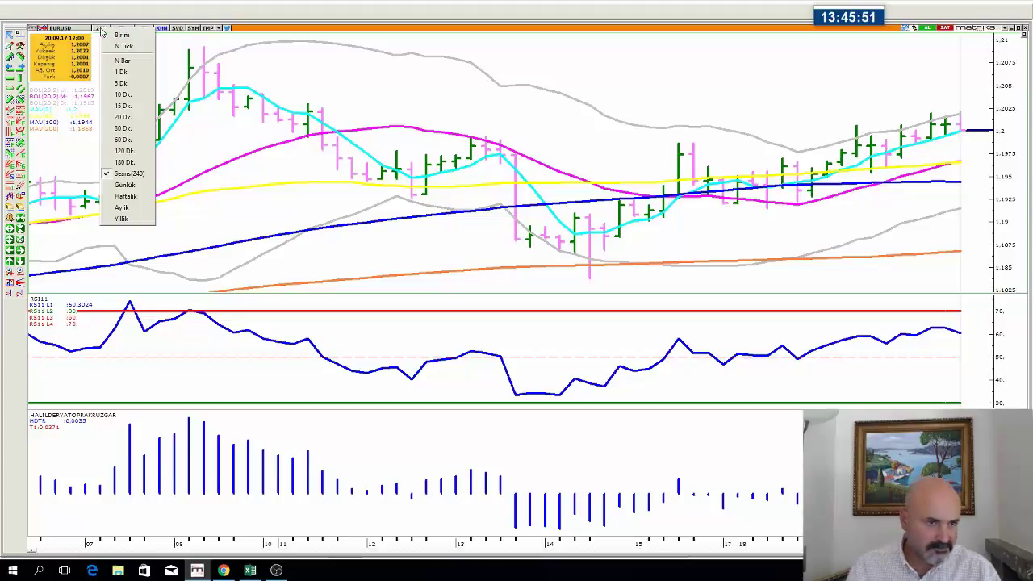
pyautogui.click(123, 140)
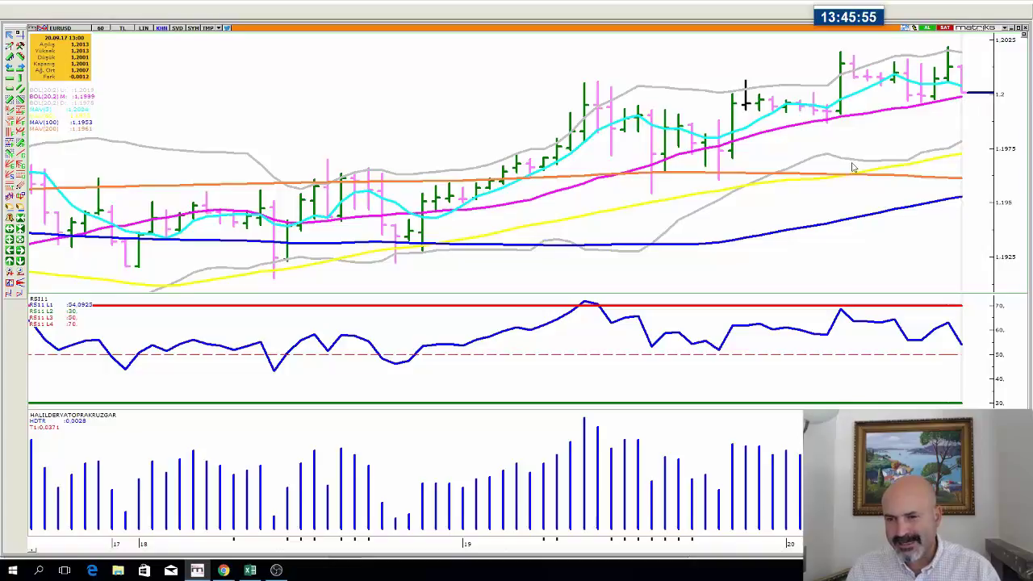
pyautogui.scroll(-2, 858, 305)
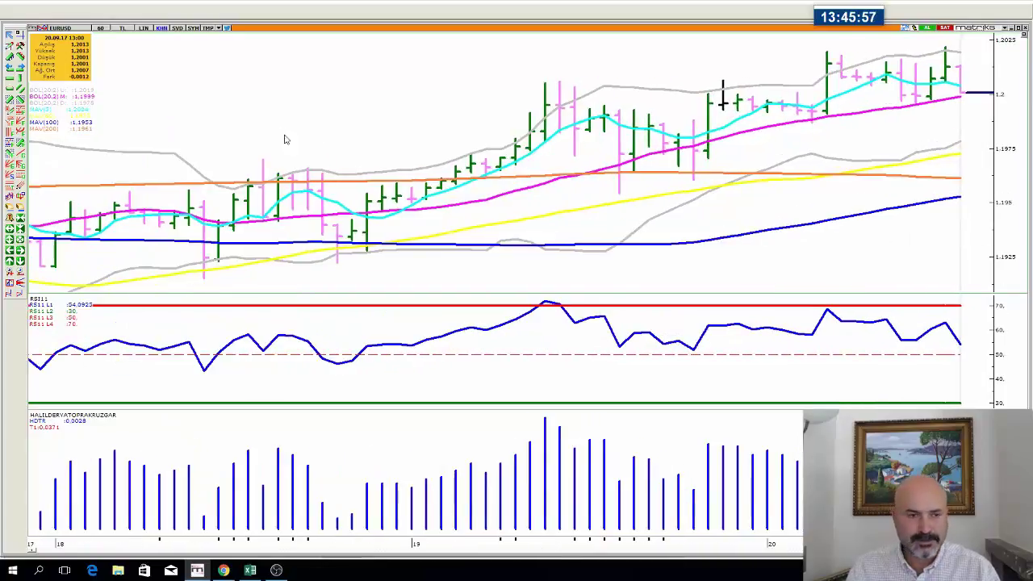
pyautogui.scroll(-2, 249, 164)
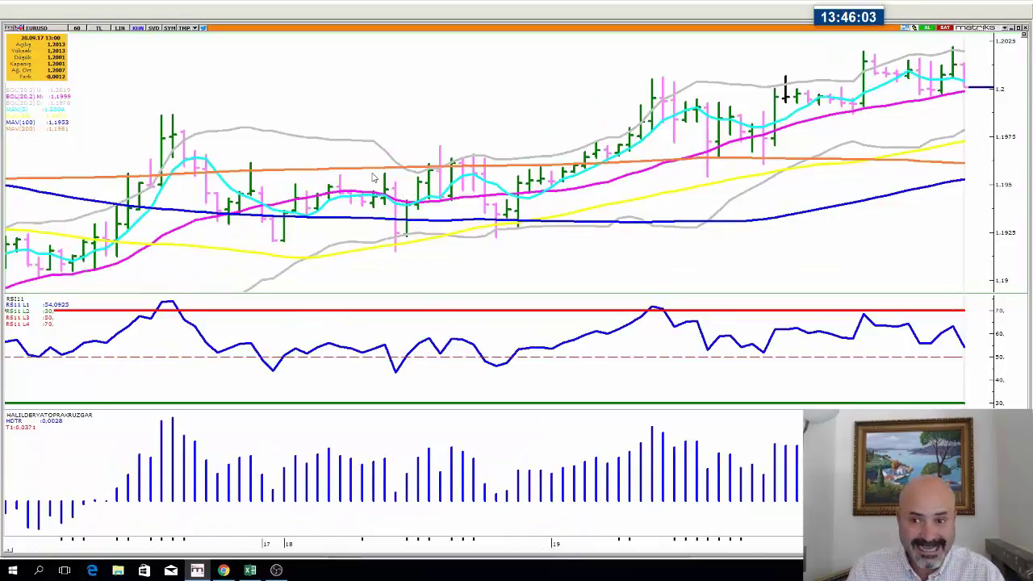
pyautogui.scroll(-1, 382, 174)
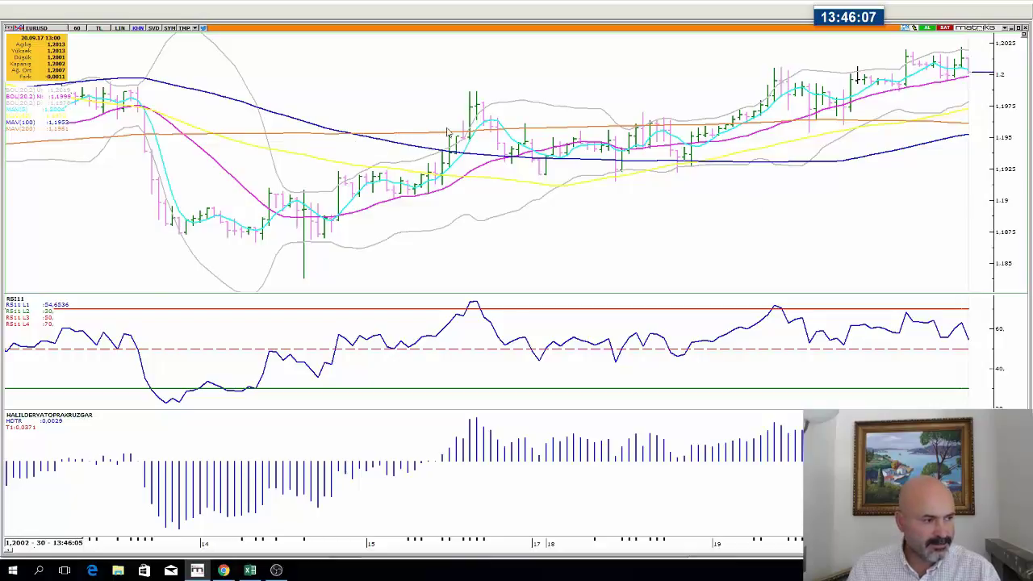
pyautogui.scroll(-1, 507, 120)
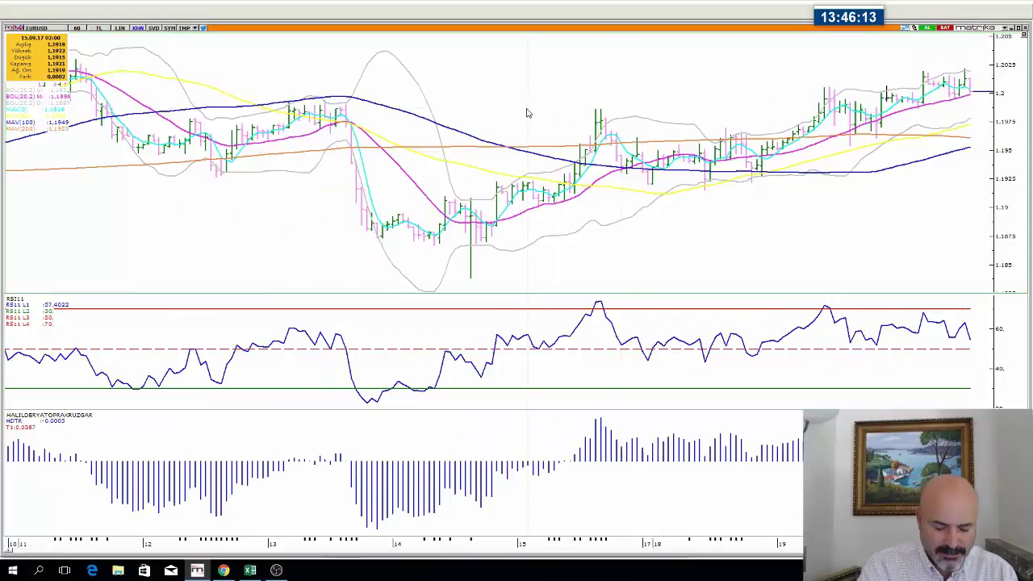
# Load the XU100 (BIST 100) chart and set it to the daily (Günlük) period
pyautogui.write('XU100')
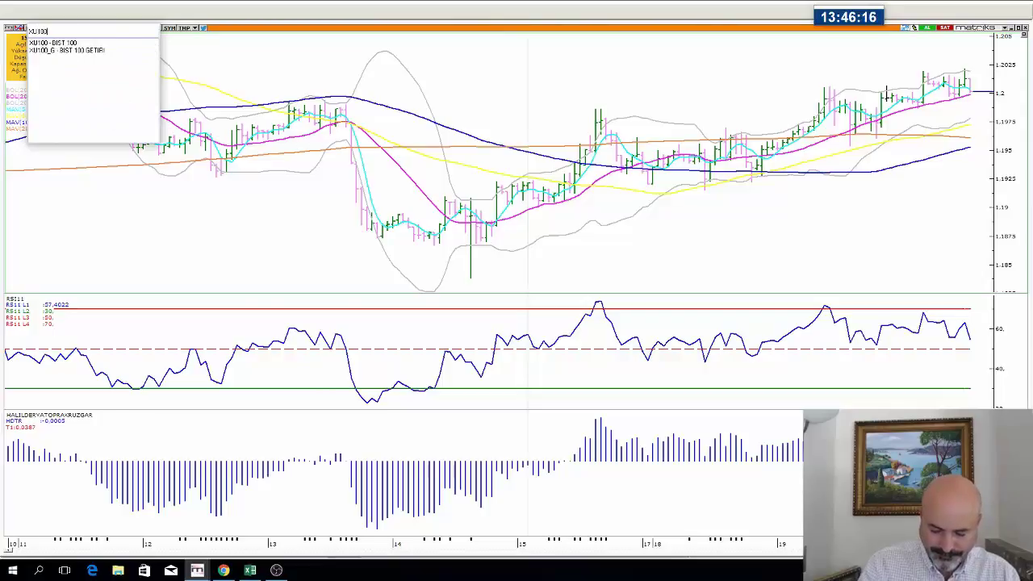
pyautogui.press('Return')
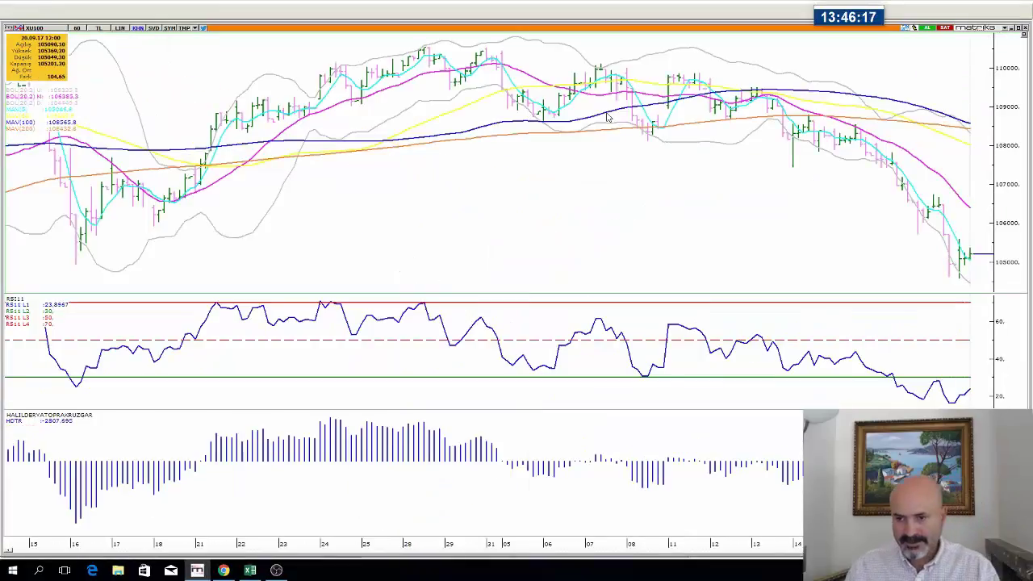
pyautogui.click(82, 30)
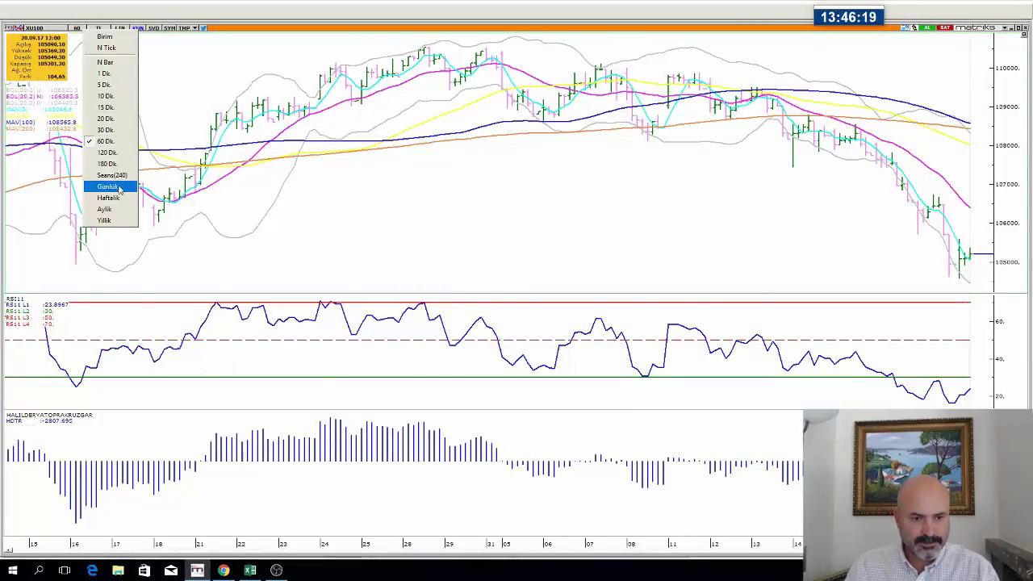
pyautogui.click(110, 193)
pyautogui.scroll(2, 781, 178)
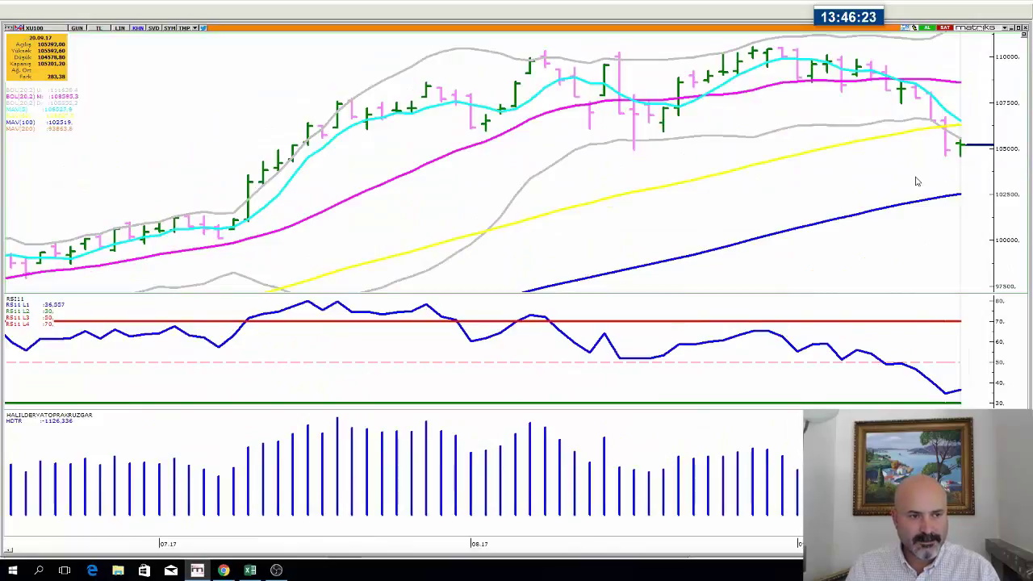
# Check the second daily XU100 resistance on Excel's ENDEX sheet against the daily chart in Matriks
pyautogui.click(250, 570)
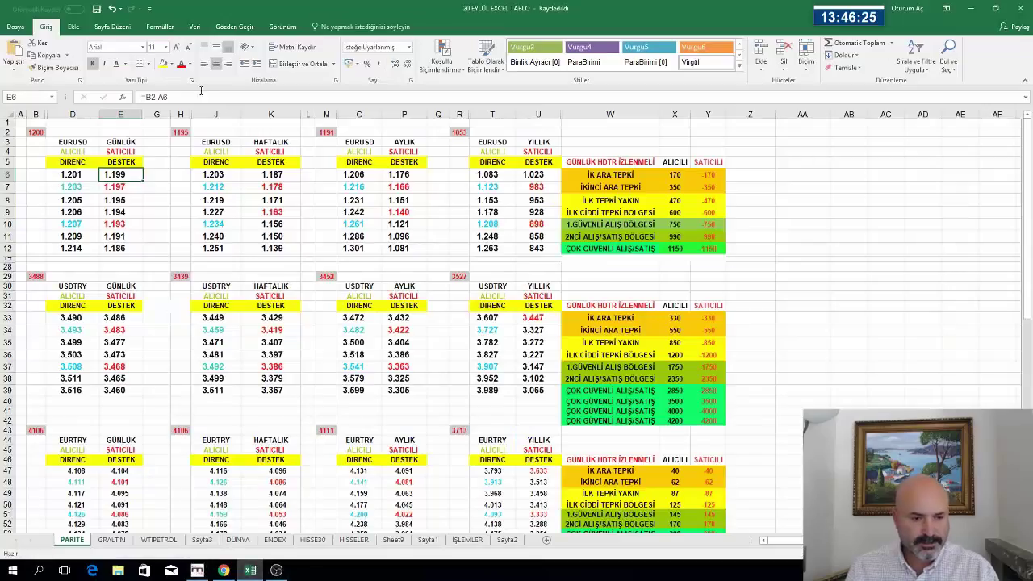
pyautogui.click(268, 540)
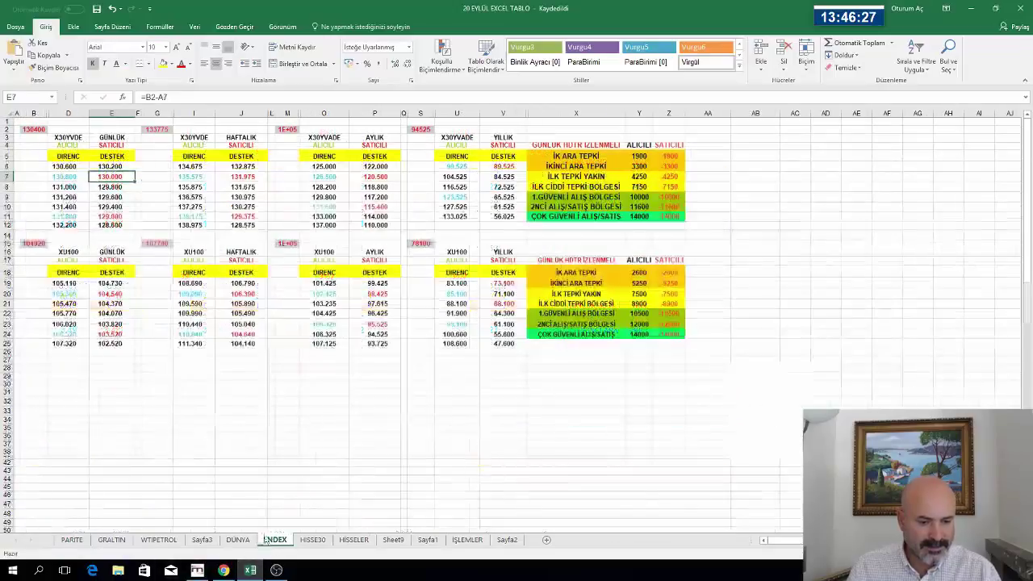
pyautogui.click(74, 294)
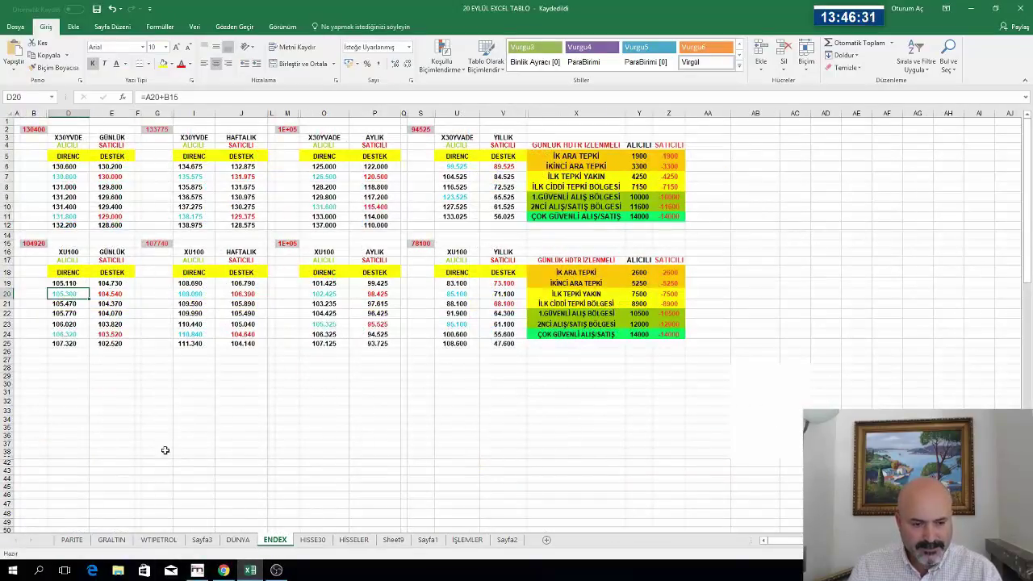
pyautogui.click(198, 571)
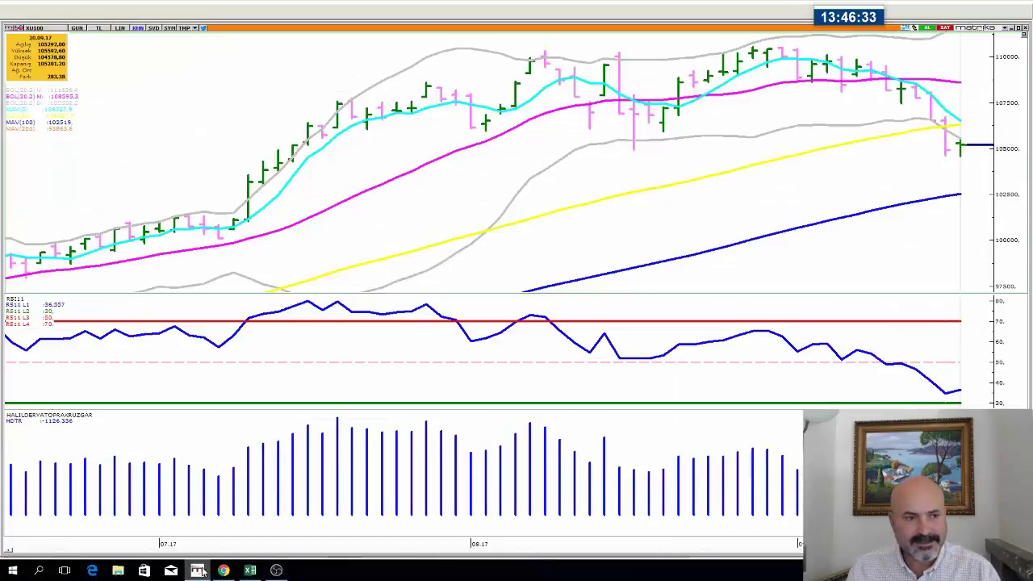
# Compare the Matriks XU100 chart with both the second daily support and the second daily resistance in Excel
pyautogui.click(250, 571)
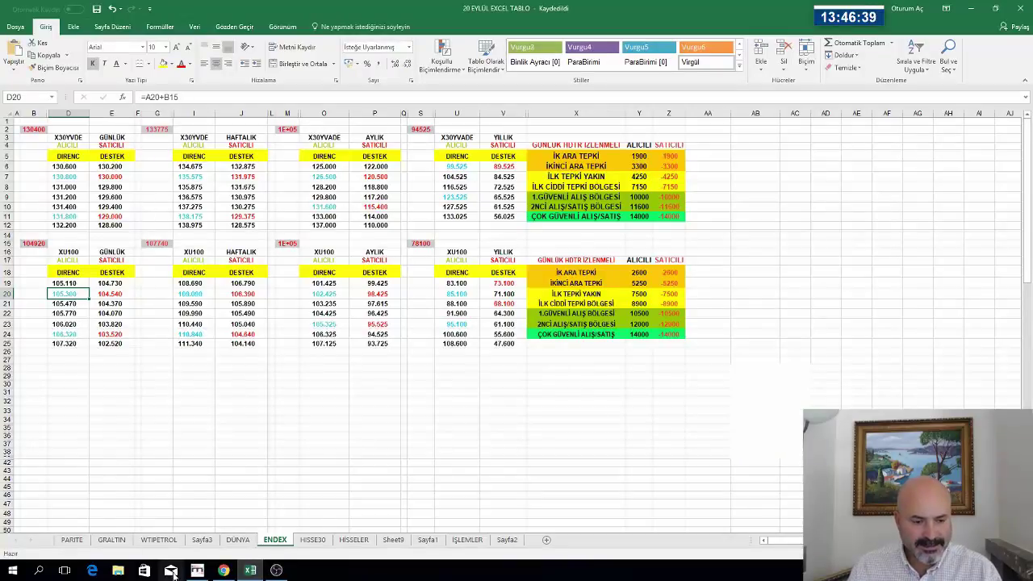
pyautogui.click(197, 571)
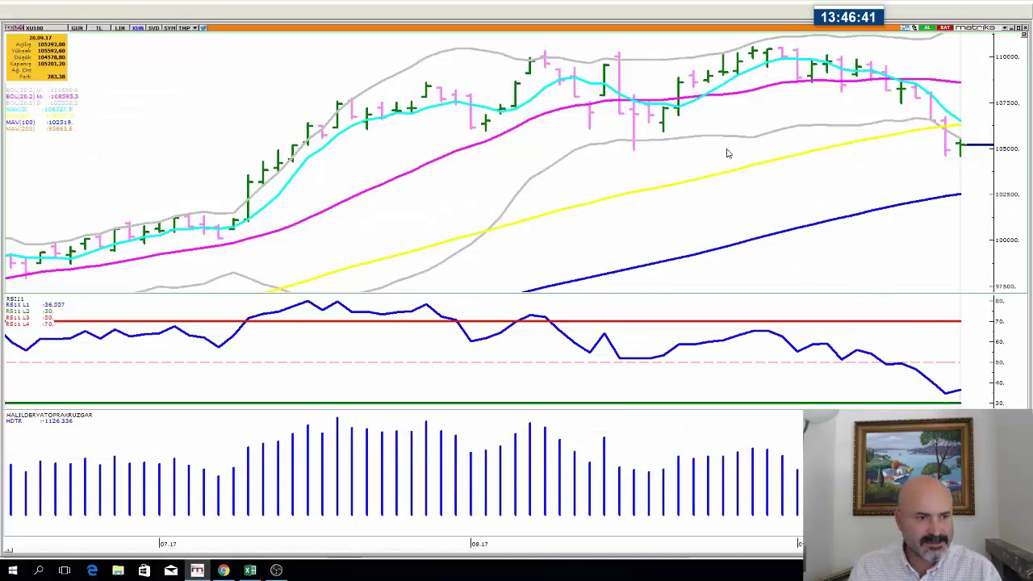
pyautogui.click(251, 571)
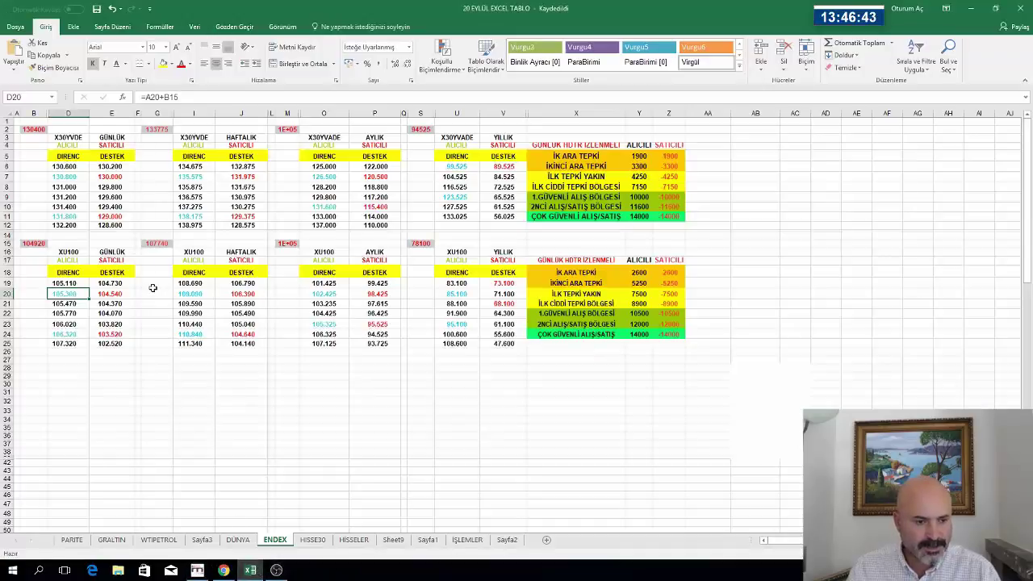
pyautogui.click(117, 295)
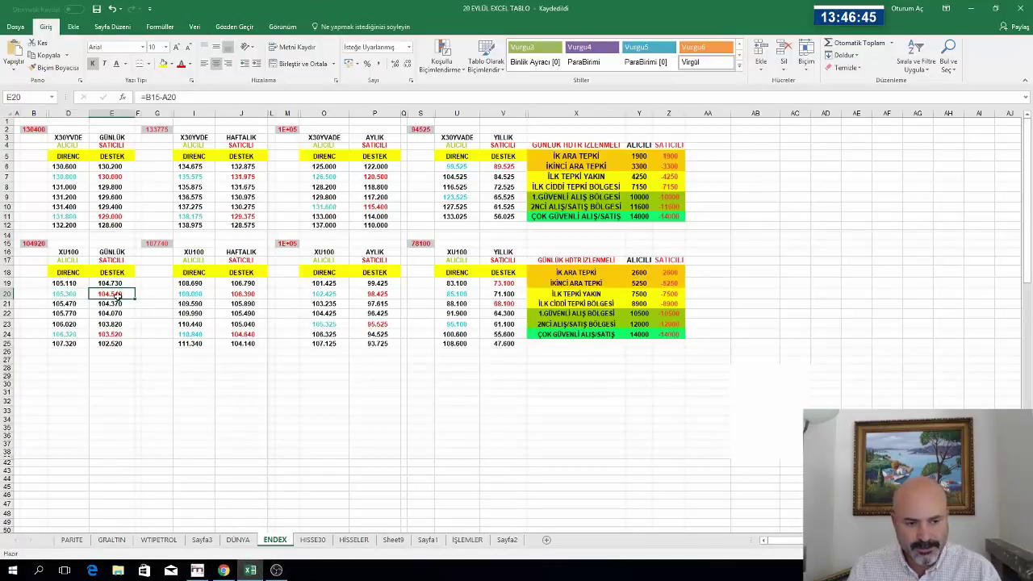
pyautogui.click(74, 296)
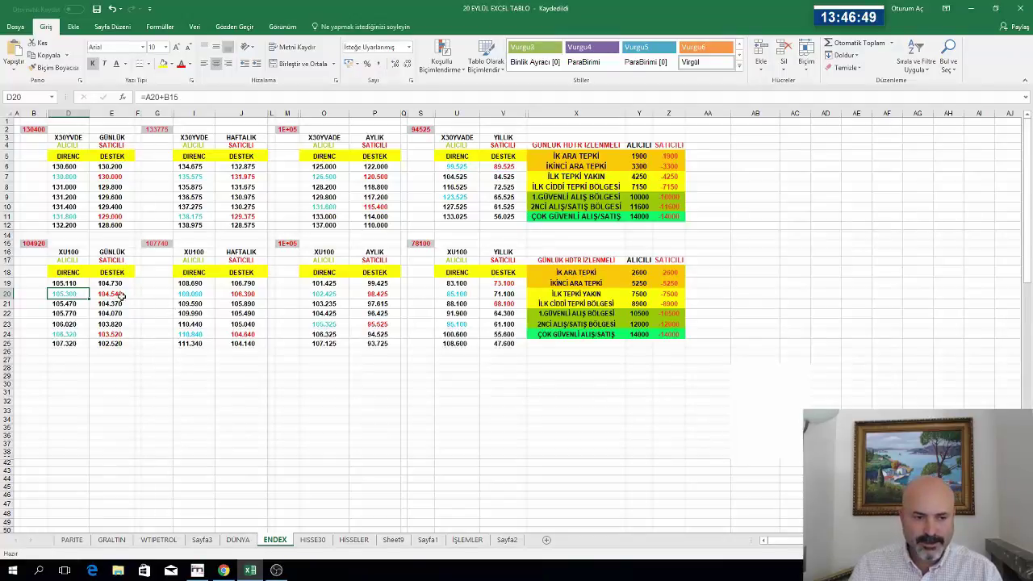
# Review the second and sixth daily XU100 supports and resistances on Excel's ENDEX sheet
pyautogui.click(110, 295)
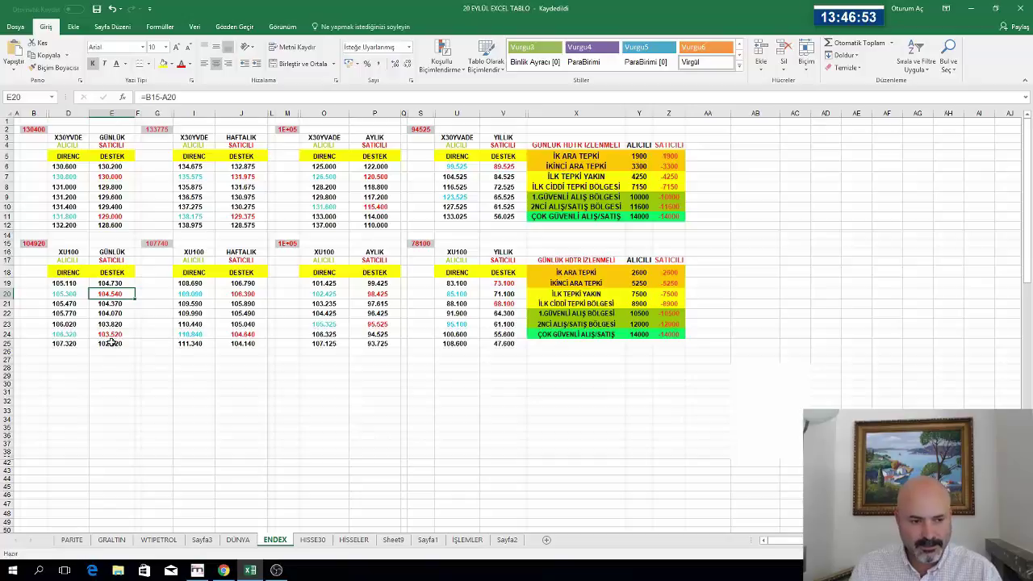
pyautogui.click(71, 295)
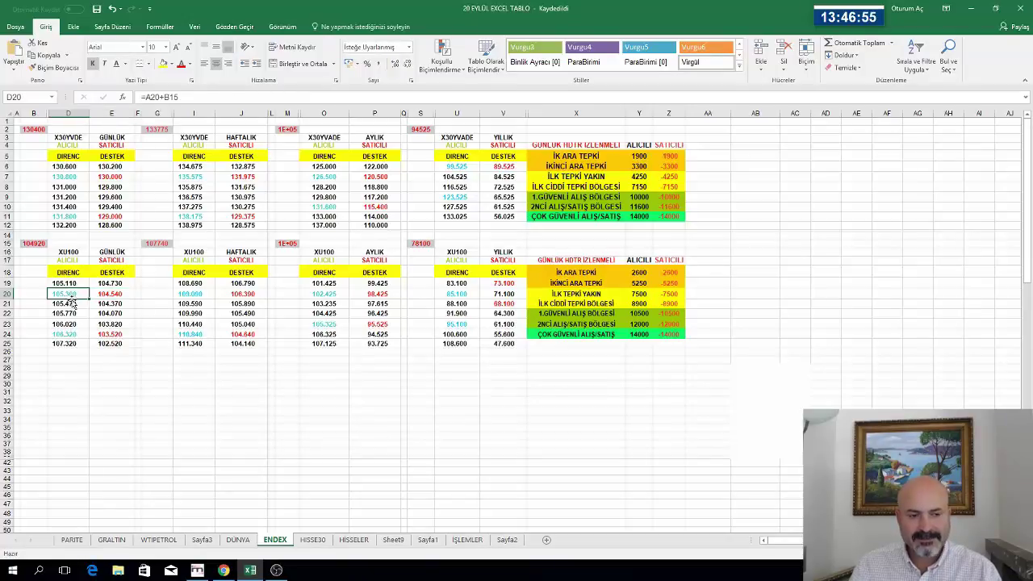
pyautogui.press('Down')
pyautogui.press('Down')
pyautogui.press('Down')
pyautogui.press('Down')
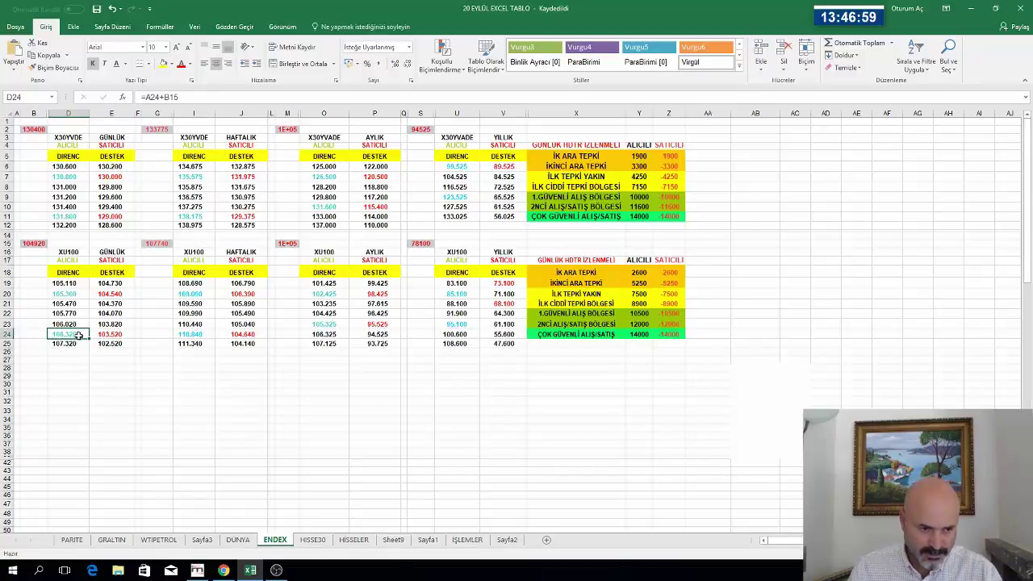
pyautogui.click(109, 296)
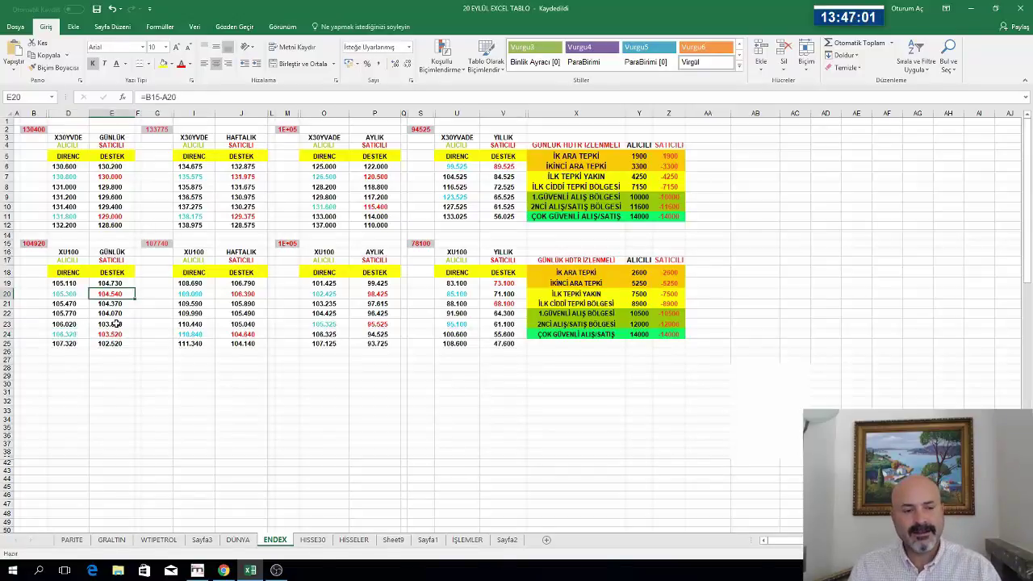
pyautogui.click(127, 334)
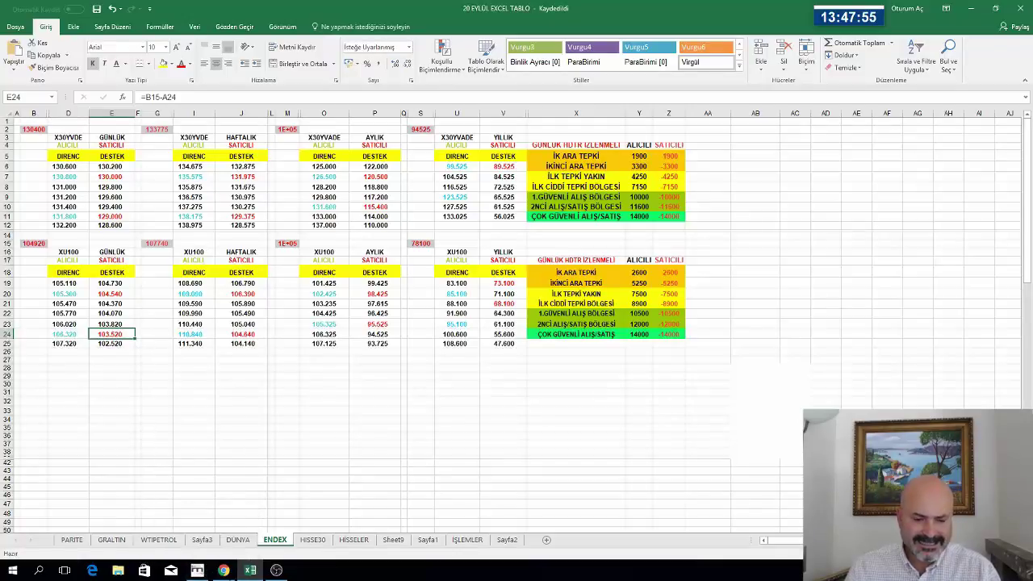
pyautogui.click(74, 295)
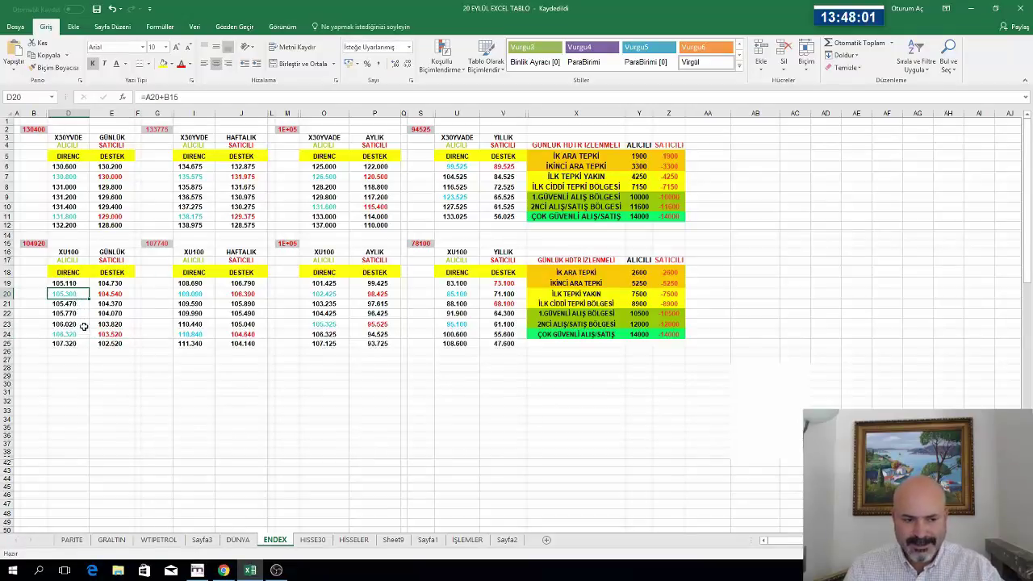
pyautogui.click(80, 335)
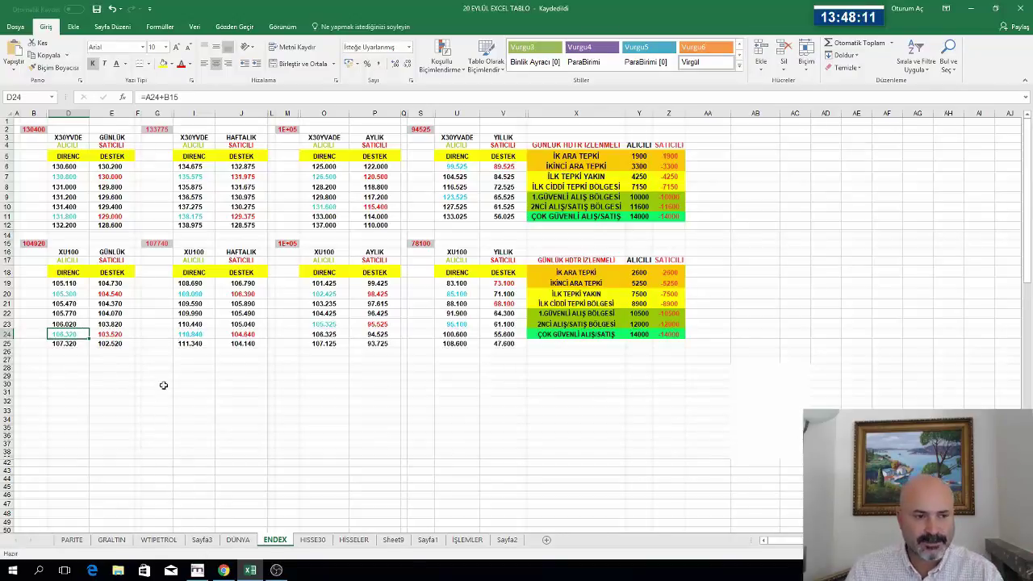
# Switch to Matriks and load the X30YVADE (BIST 30 near-month futures) chart
pyautogui.click(197, 570)
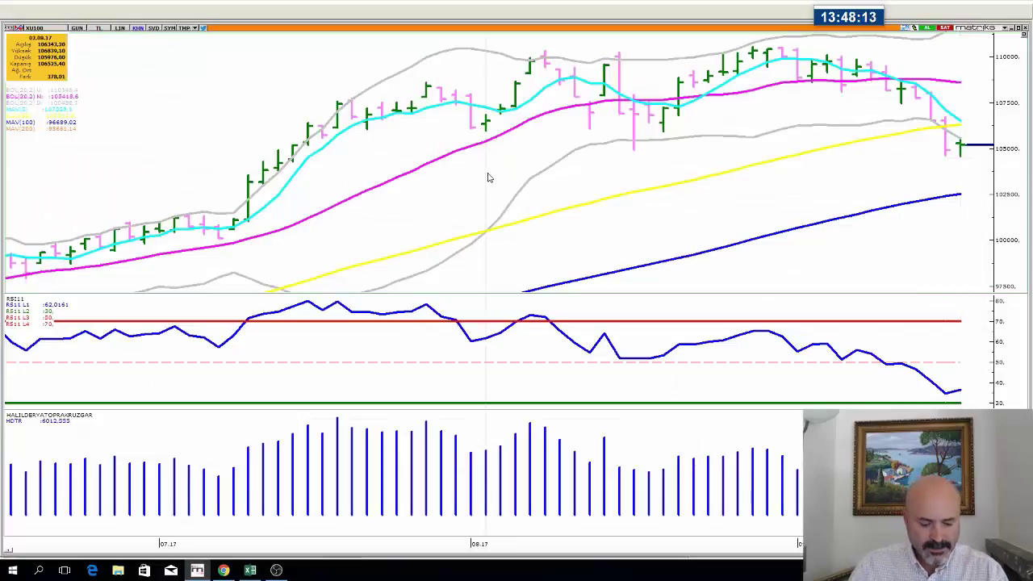
pyautogui.write('X30YVADE')
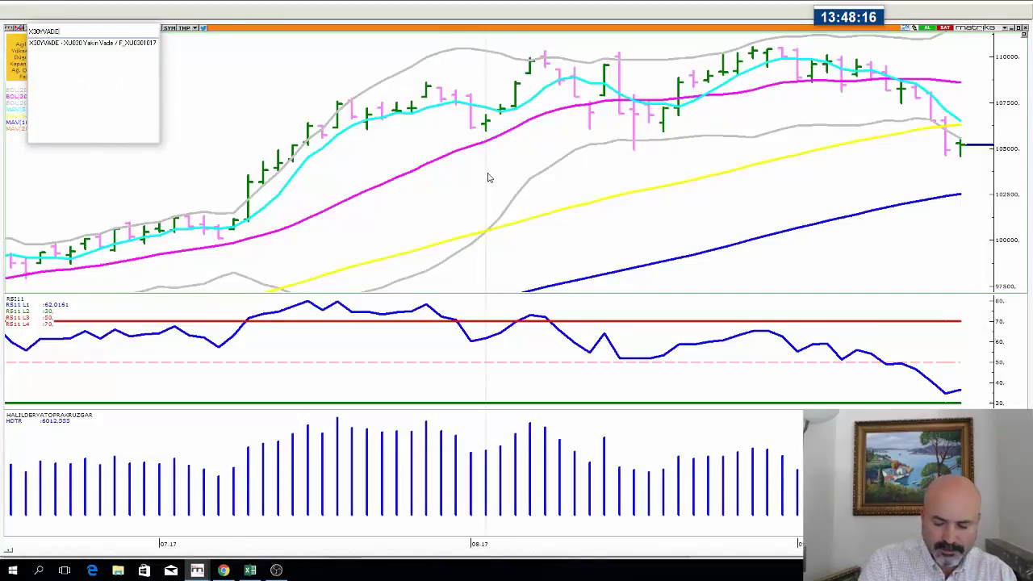
pyautogui.press('Return')
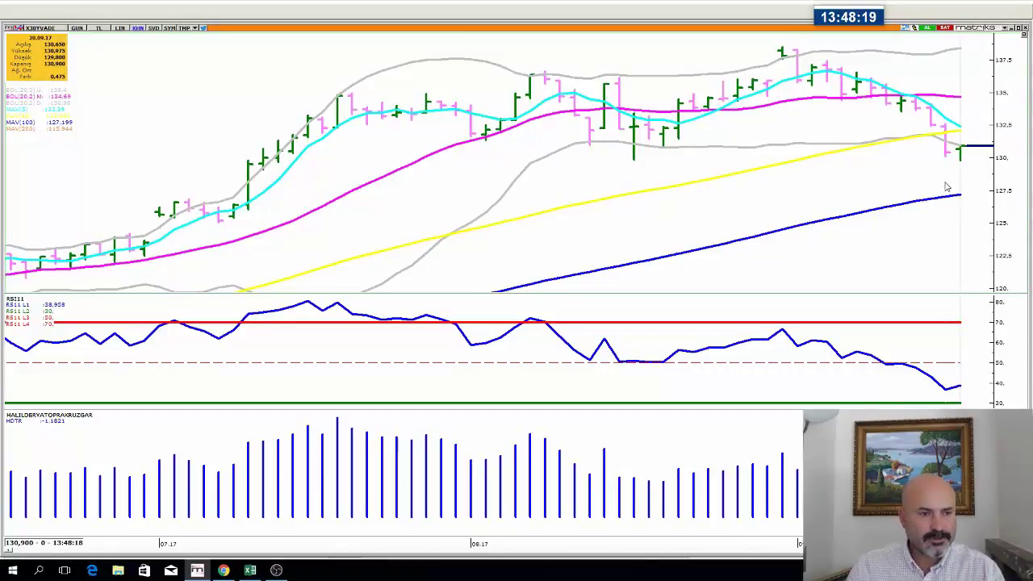
# Check the second and third daily X30YVADE supports and the second daily resistance on Excel's ENDEX sheet
pyautogui.click(251, 571)
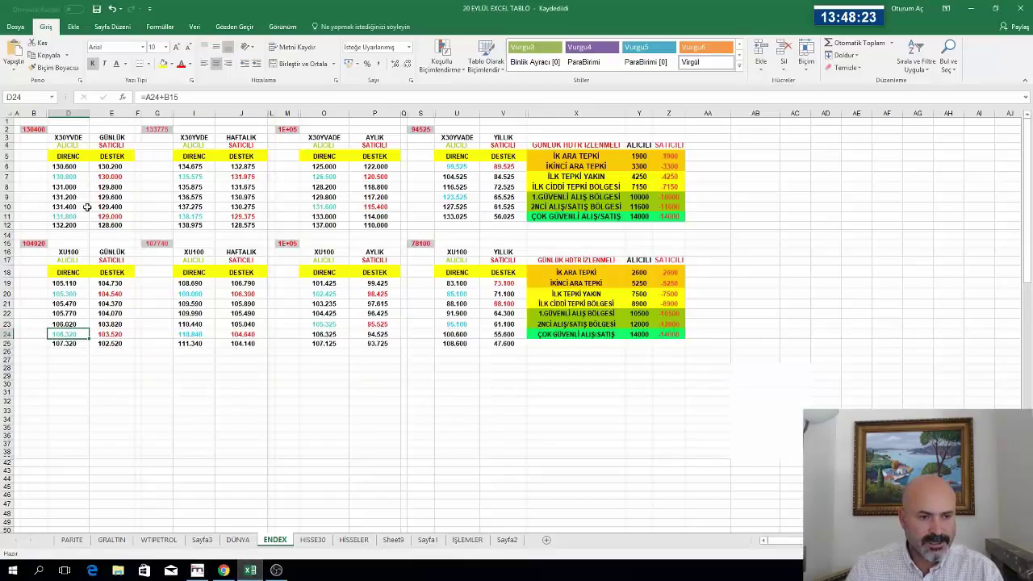
pyautogui.click(118, 187)
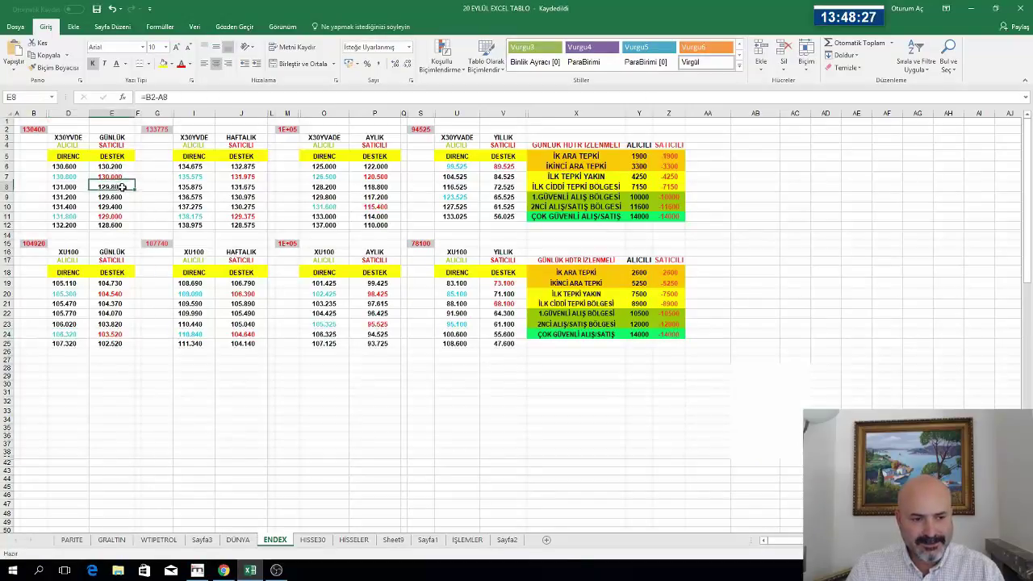
pyautogui.click(122, 178)
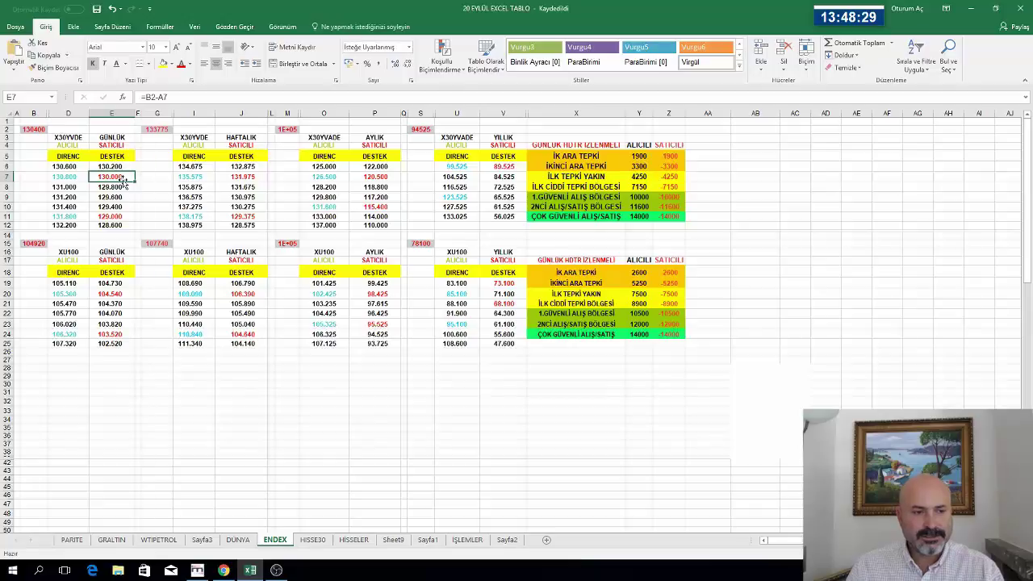
pyautogui.click(70, 176)
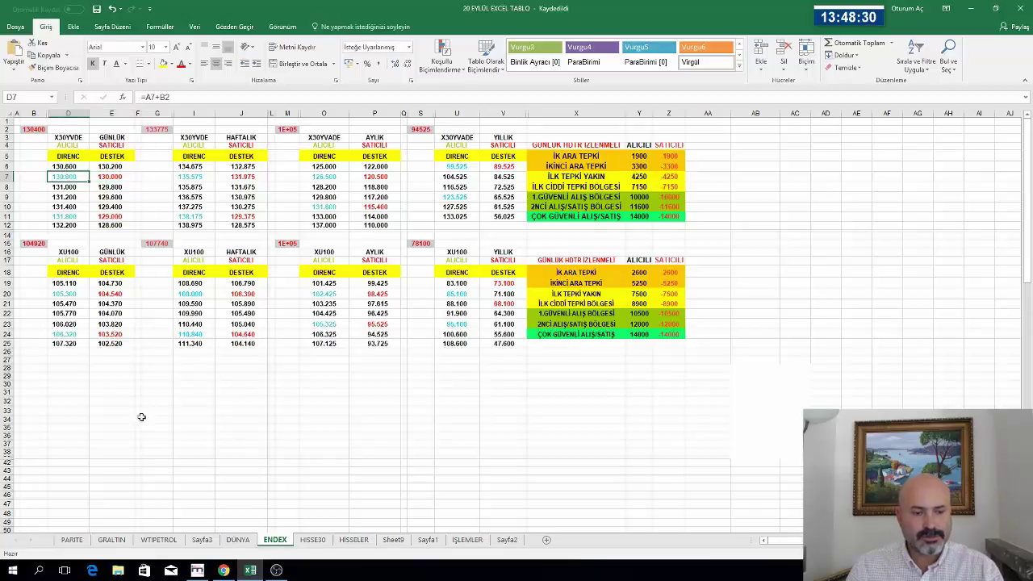
pyautogui.click(115, 186)
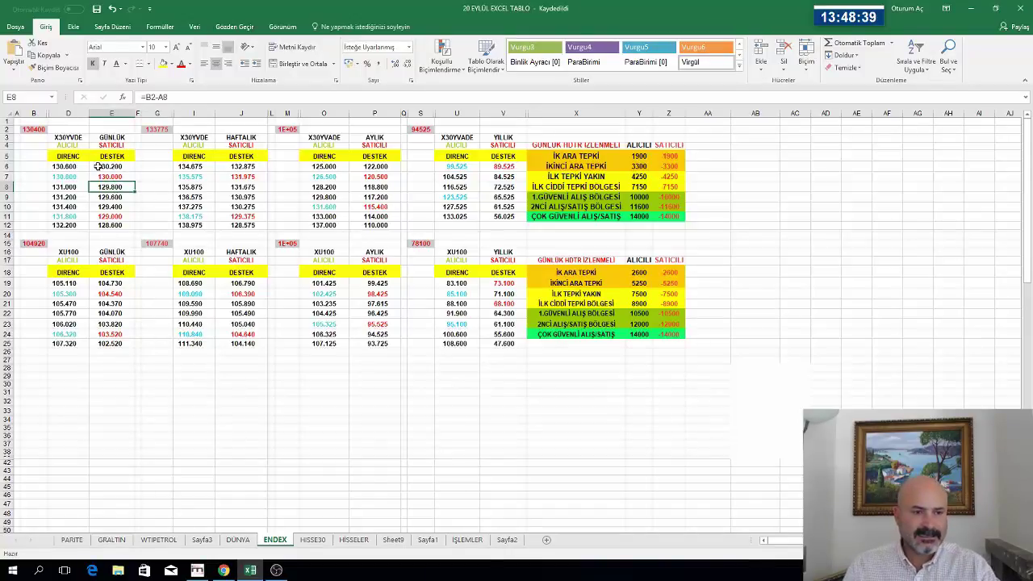
# Examine the daily X30YVADE chart in Matriks over a longer history, including its moving averages and Bollinger bands
pyautogui.click(205, 569)
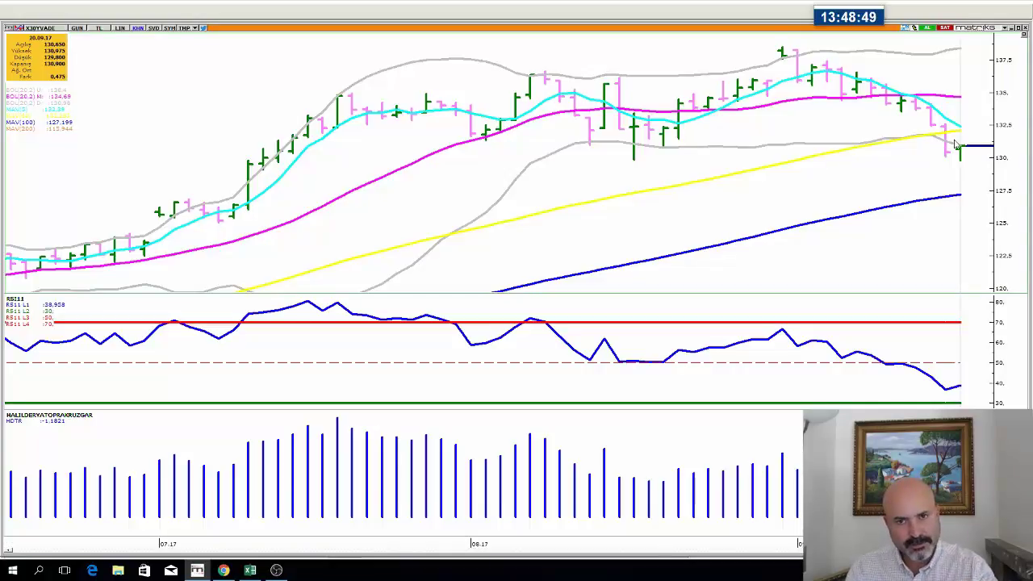
pyautogui.scroll(-3, 877, 162)
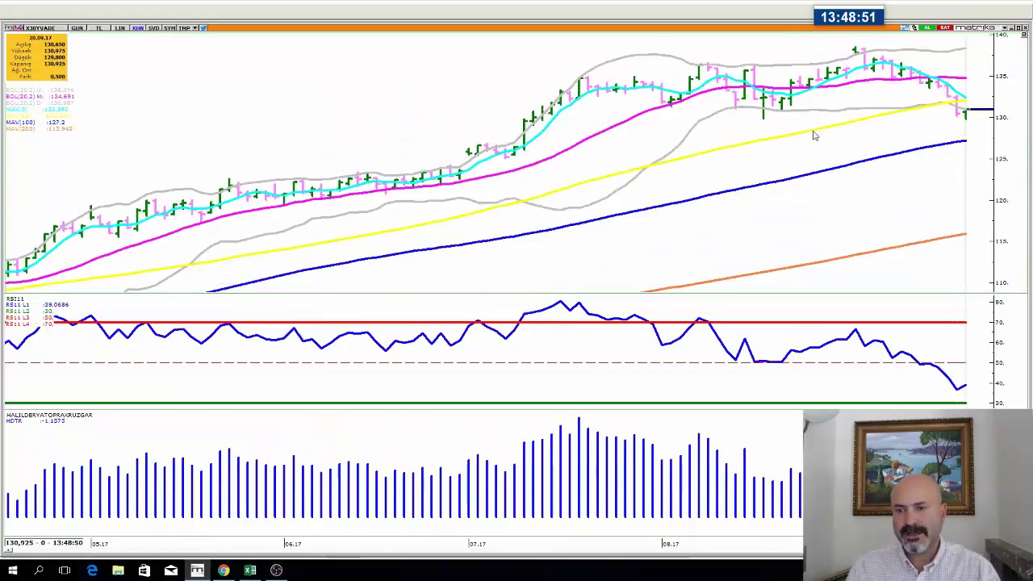
pyautogui.scroll(3, 767, 134)
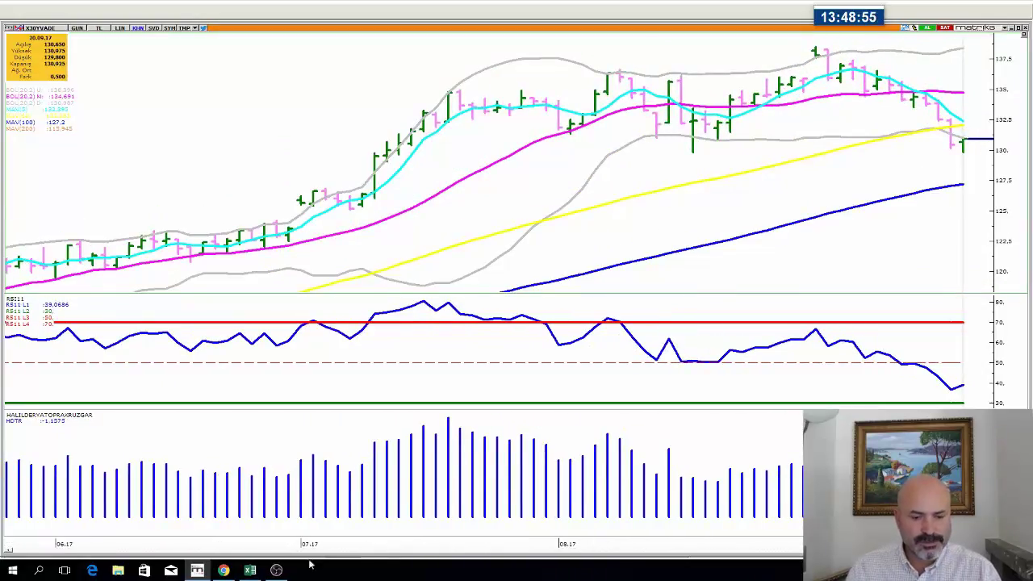
# Check the second and last daily X30YVADE resistances in Excel, and bring up the WTIPETROL sheet
pyautogui.click(251, 569)
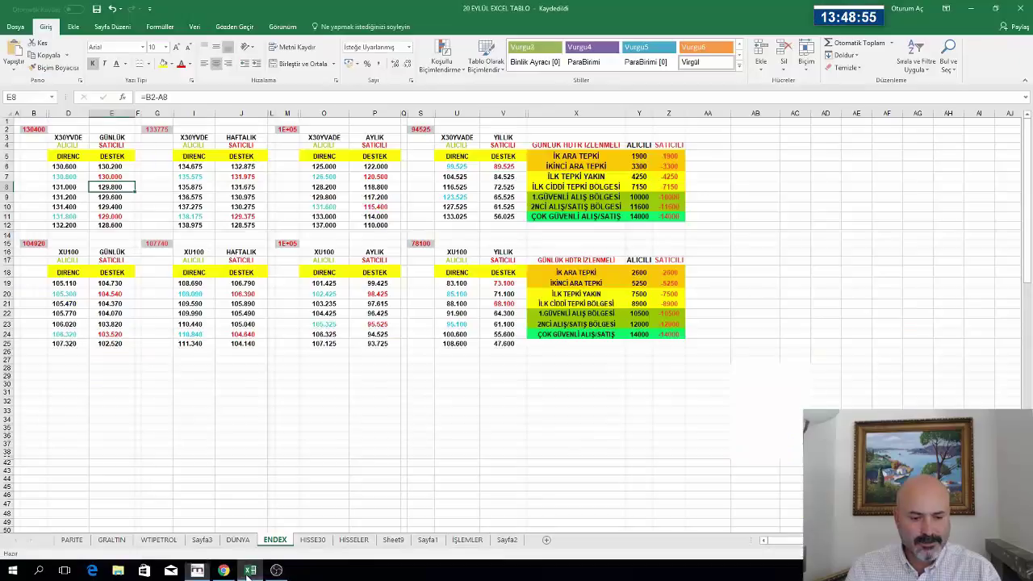
pyautogui.click(66, 178)
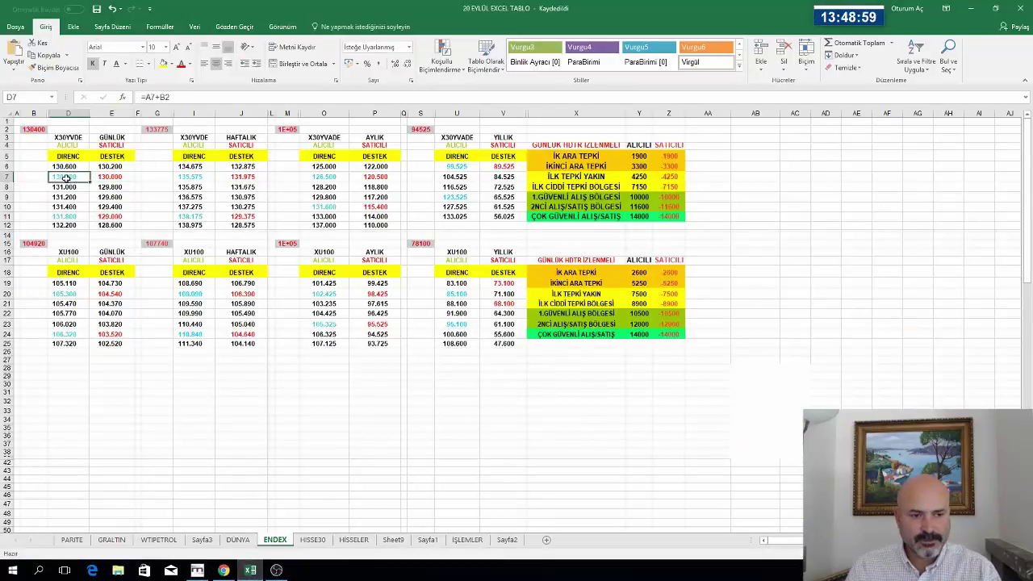
pyautogui.click(74, 226)
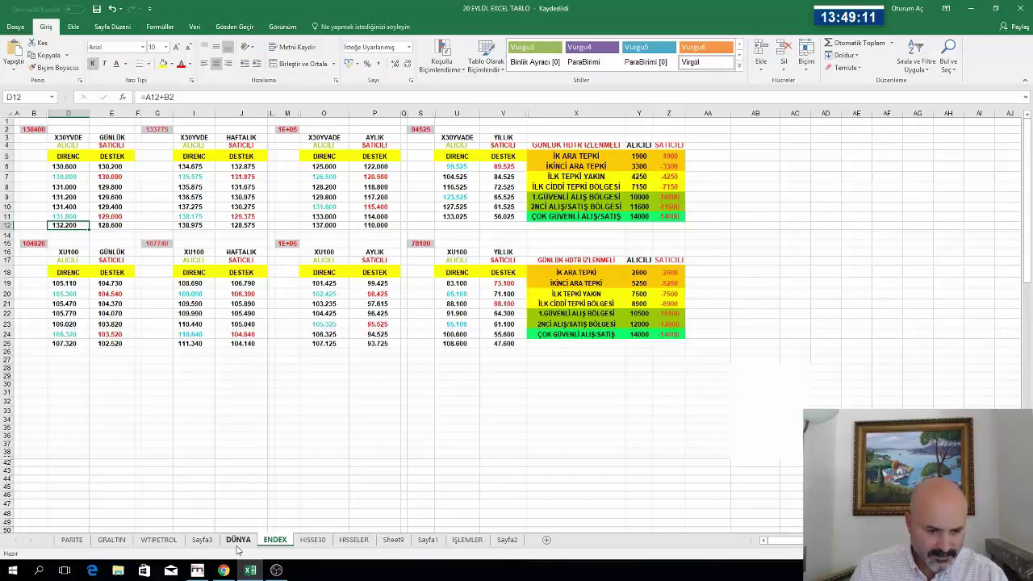
pyautogui.click(161, 540)
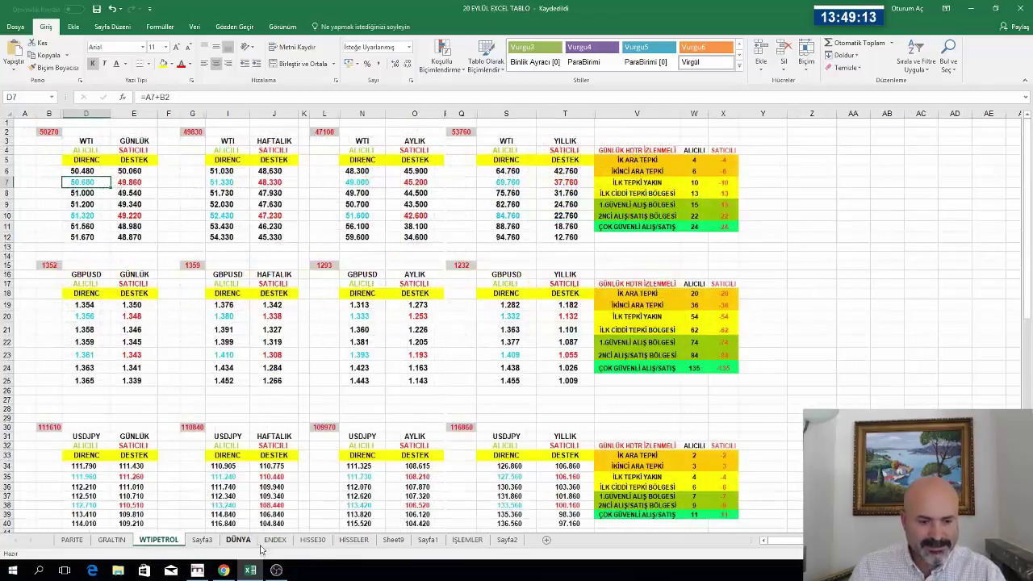
# Load the GARAN share chart in Matriks and show its history back to before May 2017
pyautogui.click(197, 570)
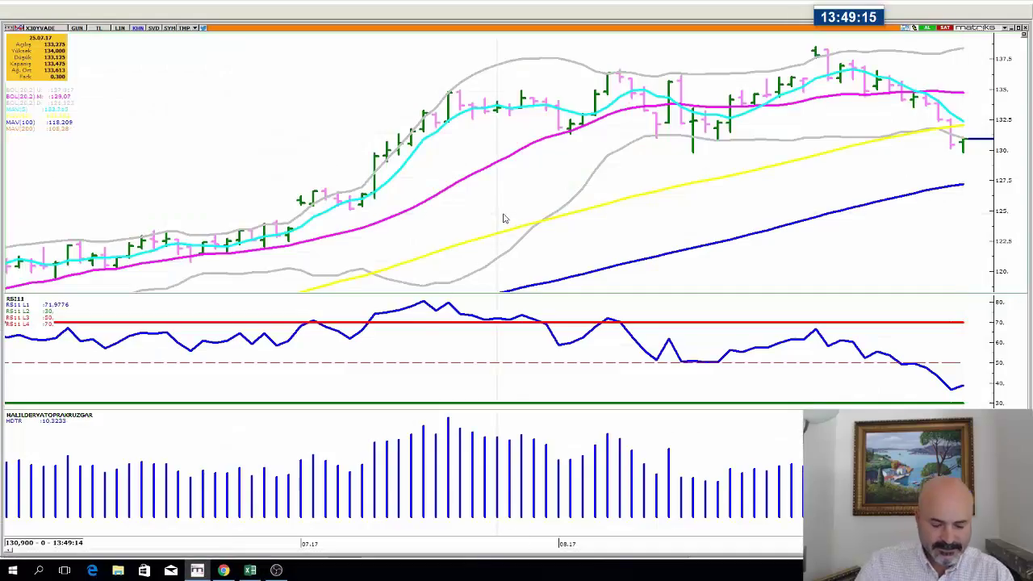
pyautogui.write('g')
pyautogui.press('Return')
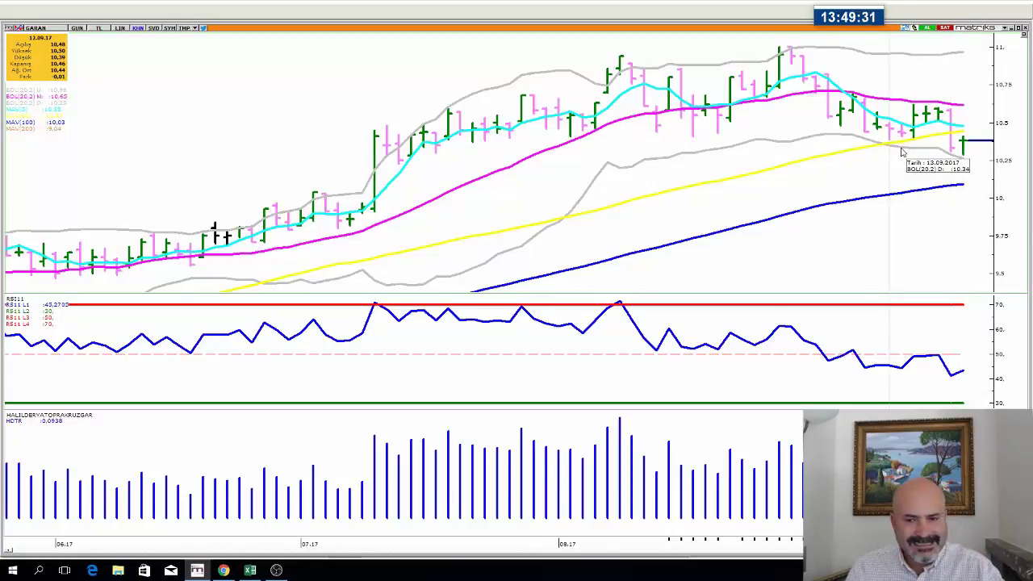
pyautogui.scroll(-2, 418, 87)
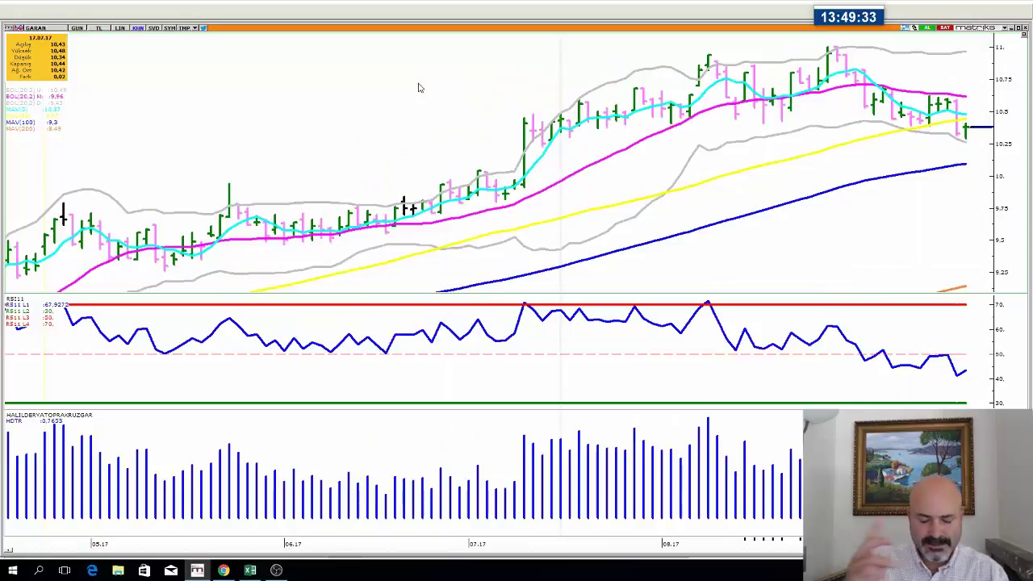
# Load the THYAO share chart and narrow its view to the most recent months
pyautogui.write('TUYAO')
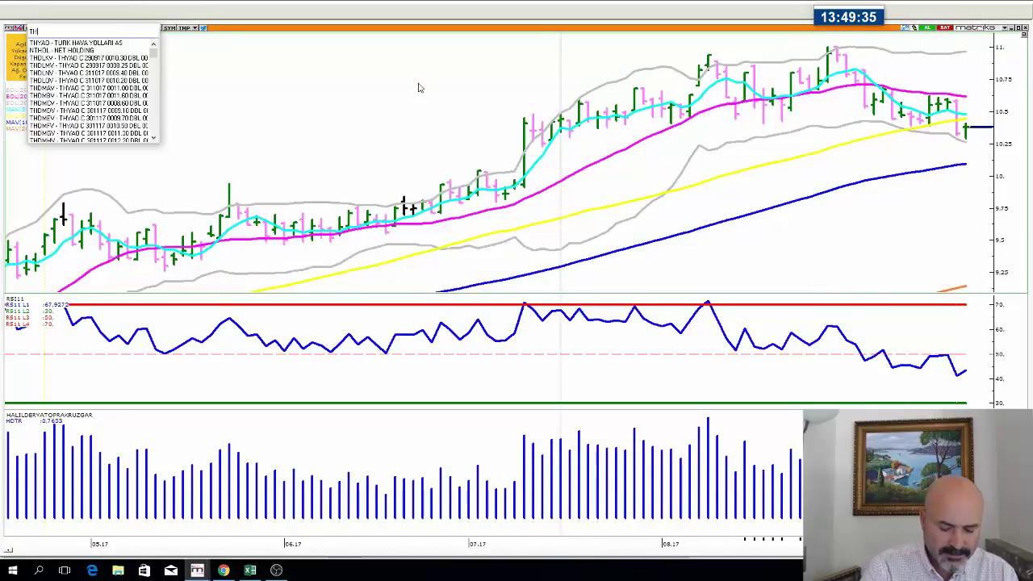
pyautogui.press('Return')
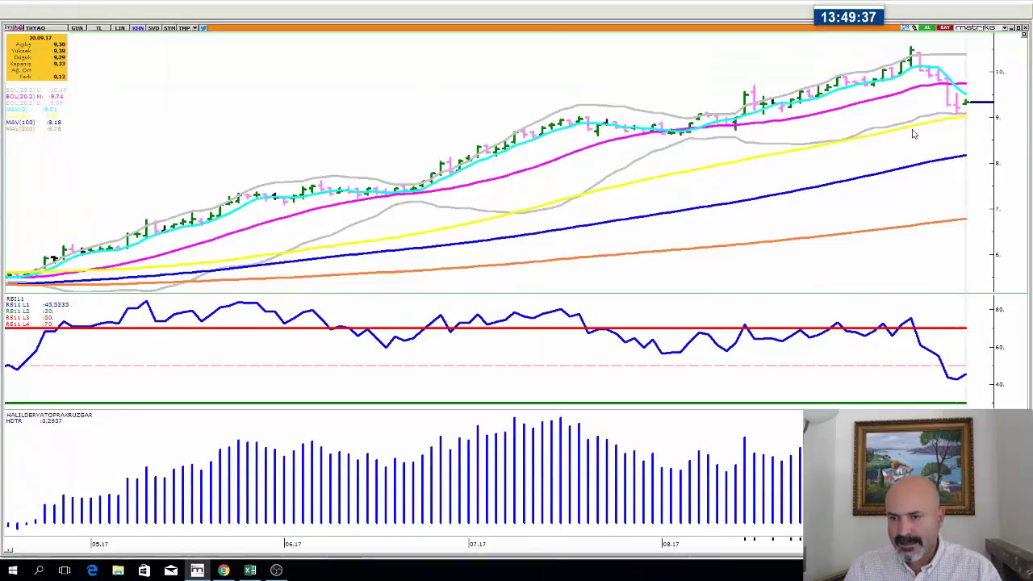
pyautogui.scroll(2, 916, 135)
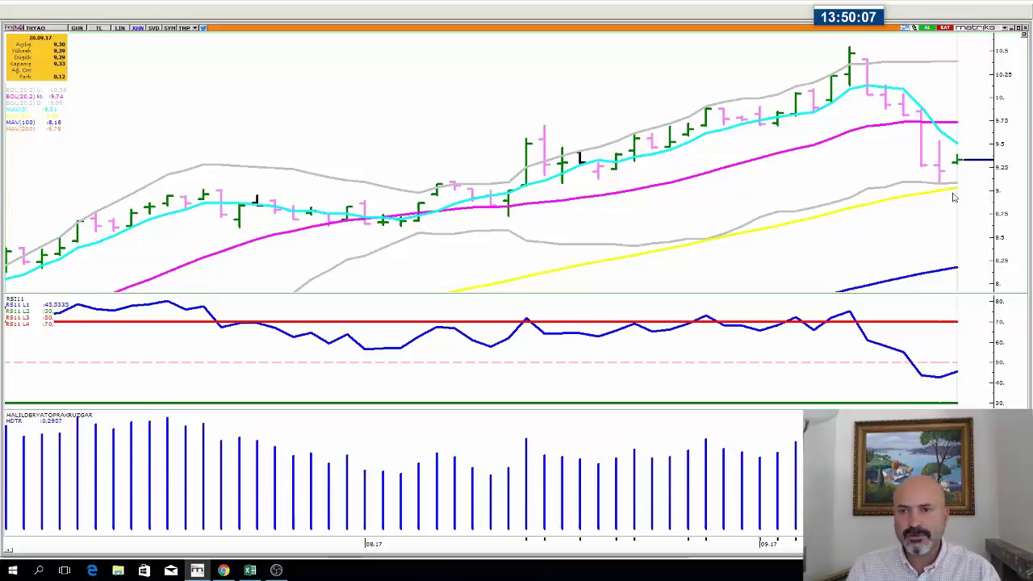
# Open Excel's HISSE30 sheet and find the GARANTI and THYAO support and resistance tables
pyautogui.click(250, 570)
pyautogui.click(312, 540)
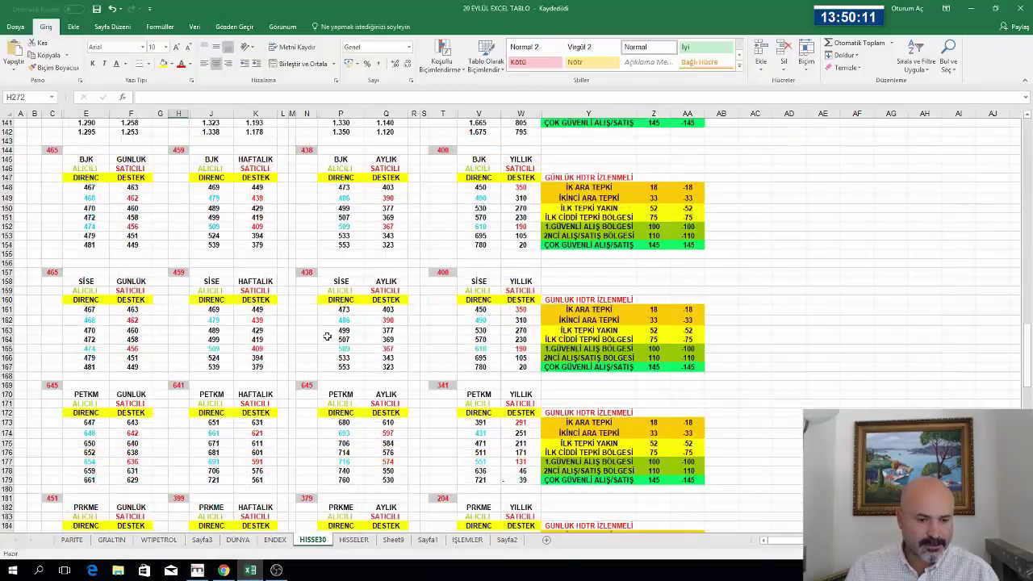
pyautogui.scroll(5, 228, 302)
pyautogui.scroll(20, 228, 301)
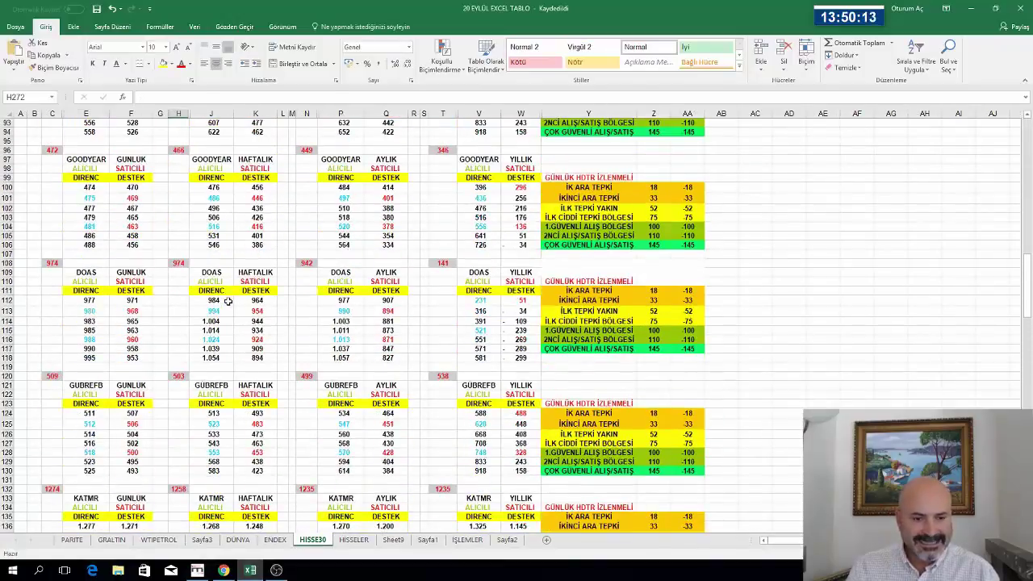
pyautogui.scroll(4, 230, 297)
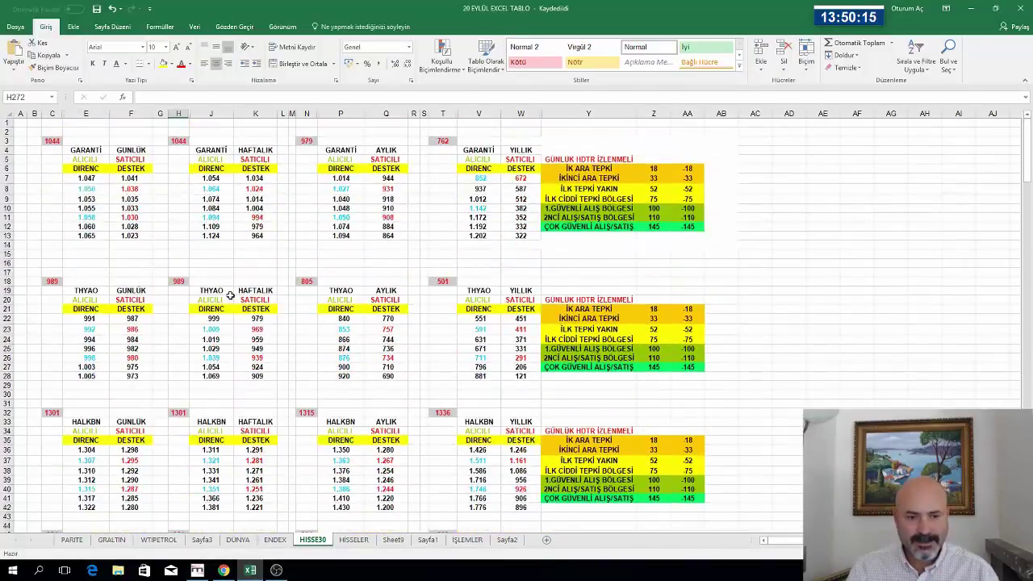
# Check THYAO's last yearly resistance and its fifth and last monthly resistances on the HISSE30 sheet
pyautogui.click(480, 377)
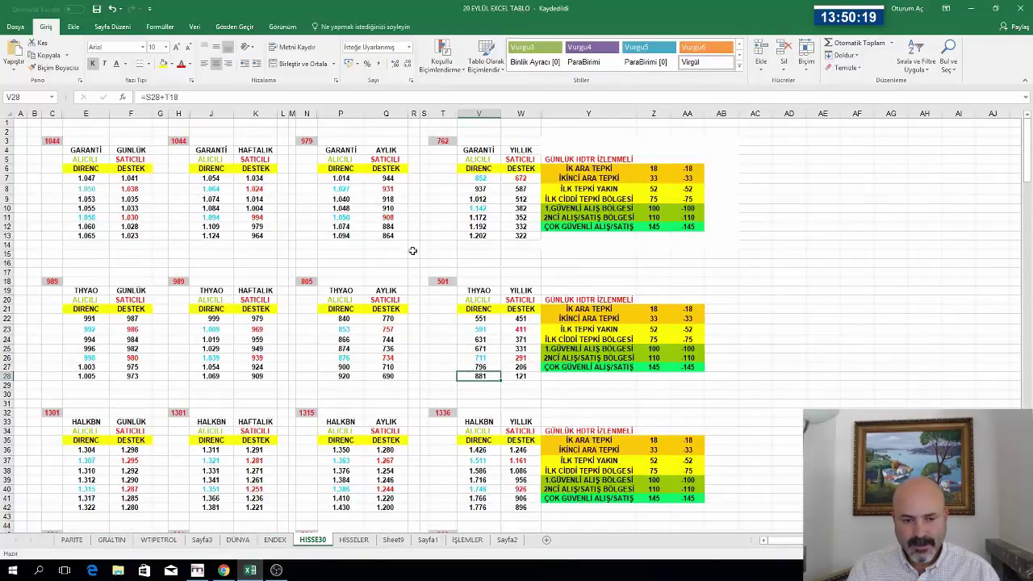
pyautogui.click(350, 360)
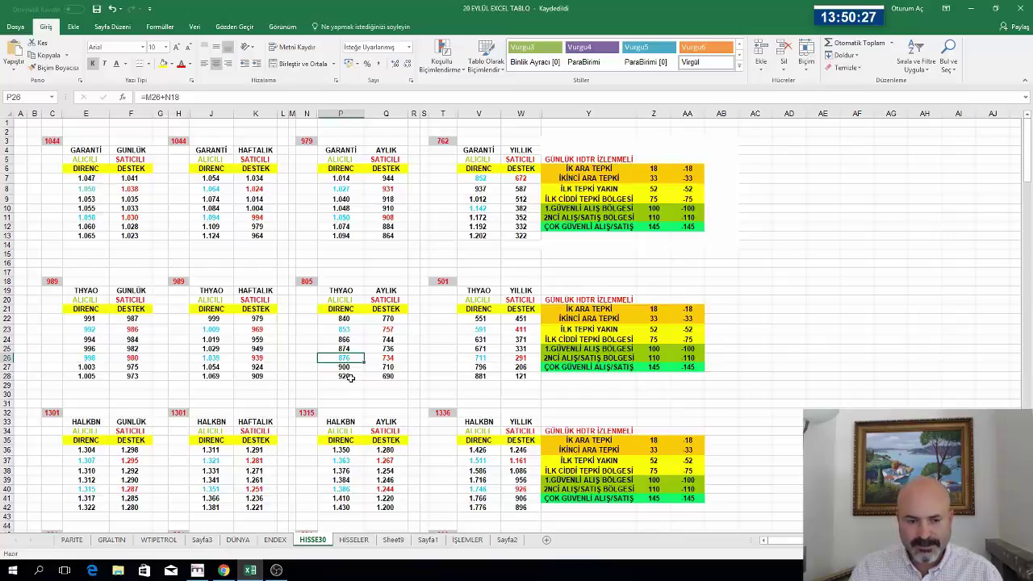
pyautogui.click(349, 378)
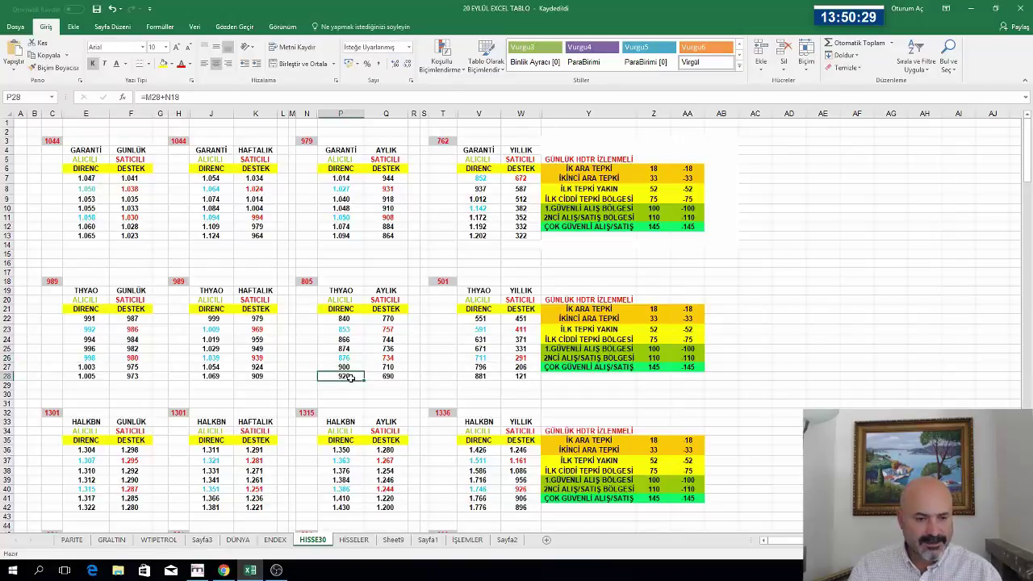
pyautogui.click(350, 360)
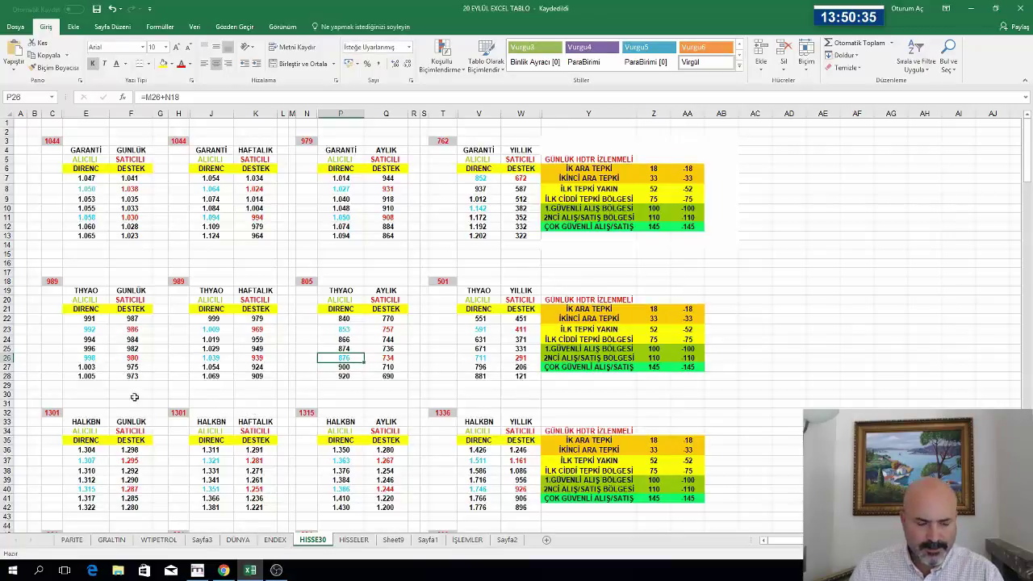
# Return to the THYAO chart in Matriks and examine its price trend from April 2017 to the latest bars
pyautogui.click(197, 570)
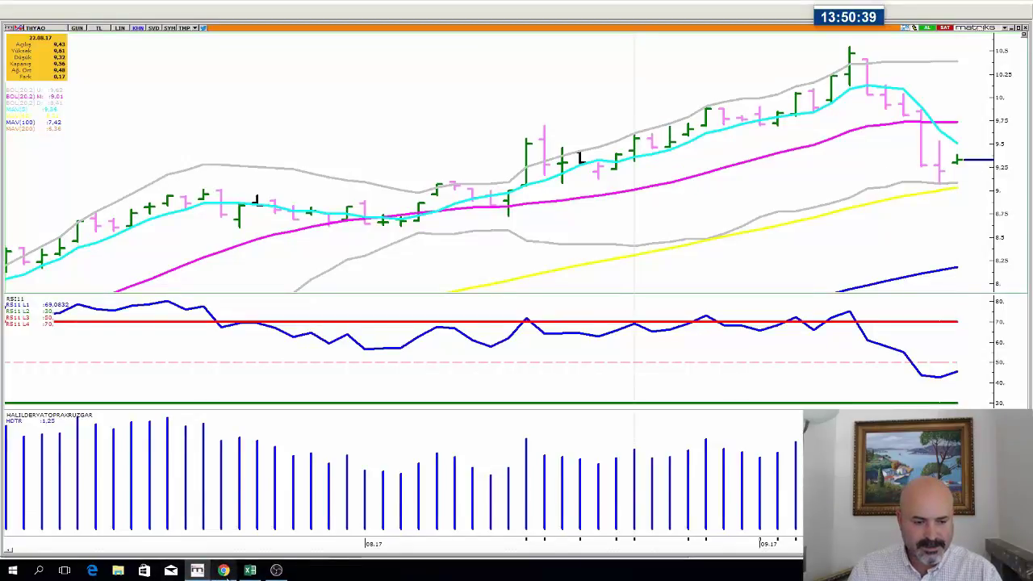
pyautogui.scroll(-2, 456, 182)
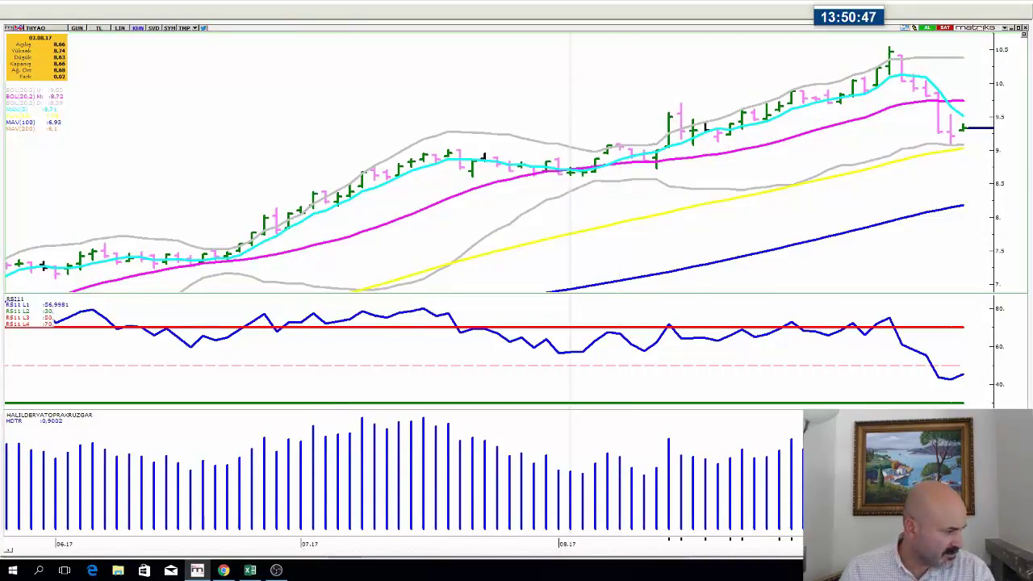
pyautogui.click(473, 110)
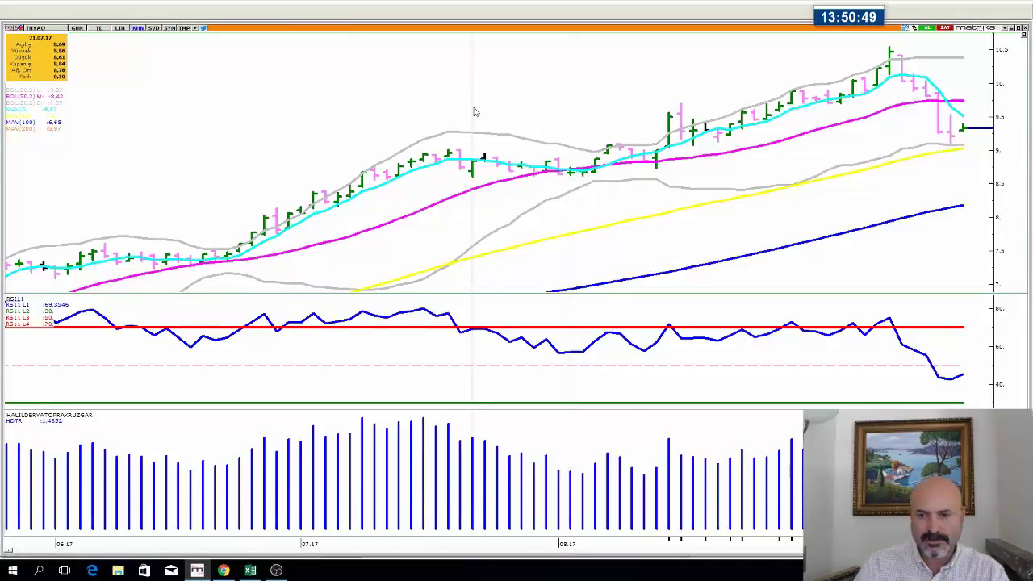
pyautogui.scroll(-2, 474, 112)
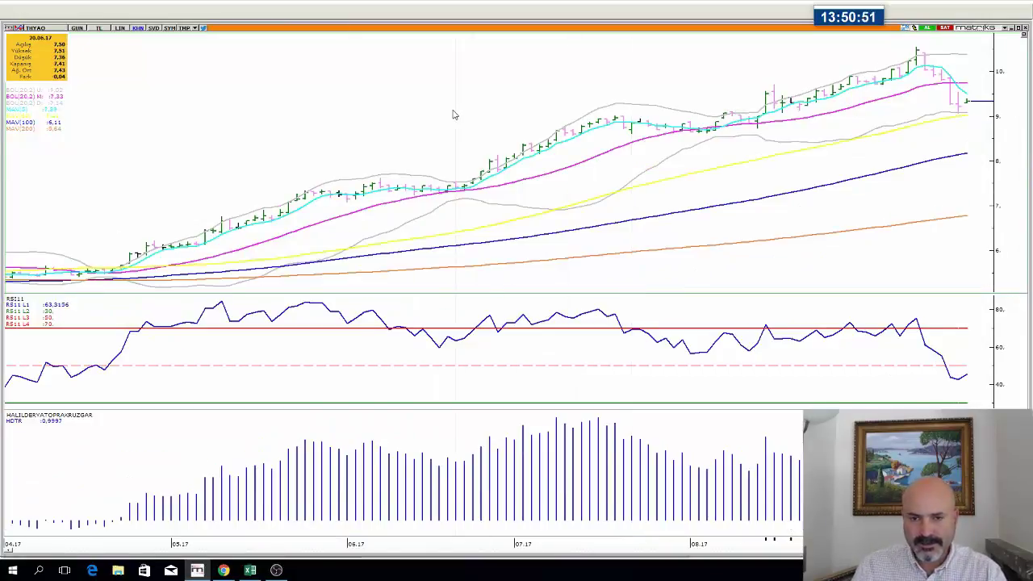
pyautogui.scroll(2, 454, 113)
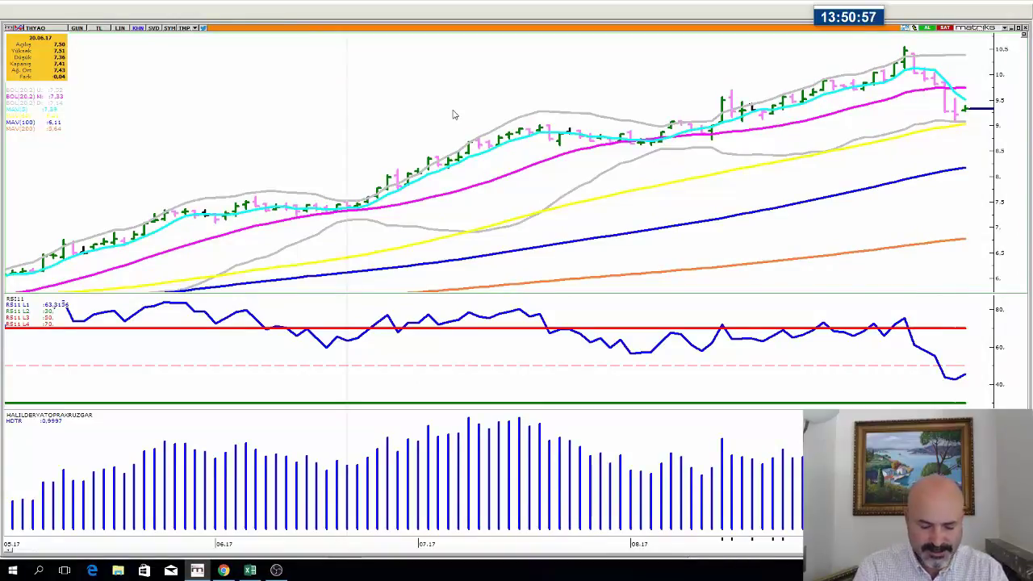
# Load the WTIUSD crude oil chart and compare its latest bars with its price history back to April 2017
pyautogui.write('WT')
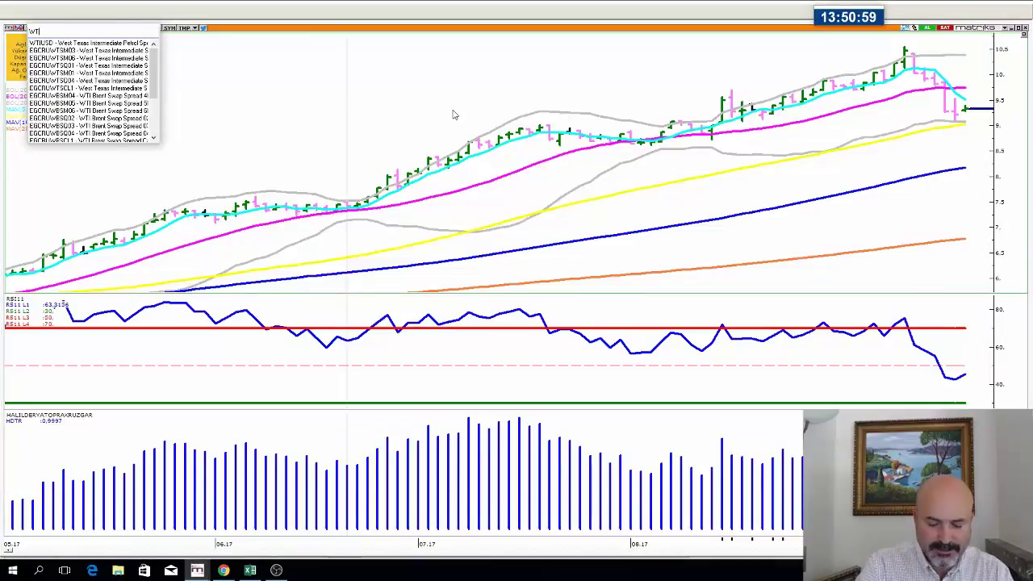
pyautogui.write('I')
pyautogui.press('Return')
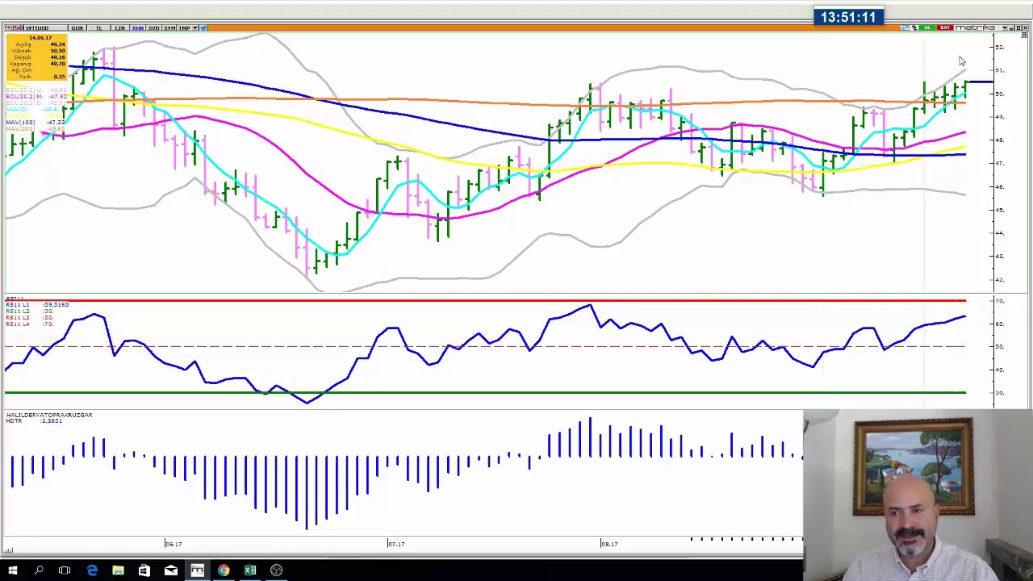
pyautogui.scroll(2, 963, 61)
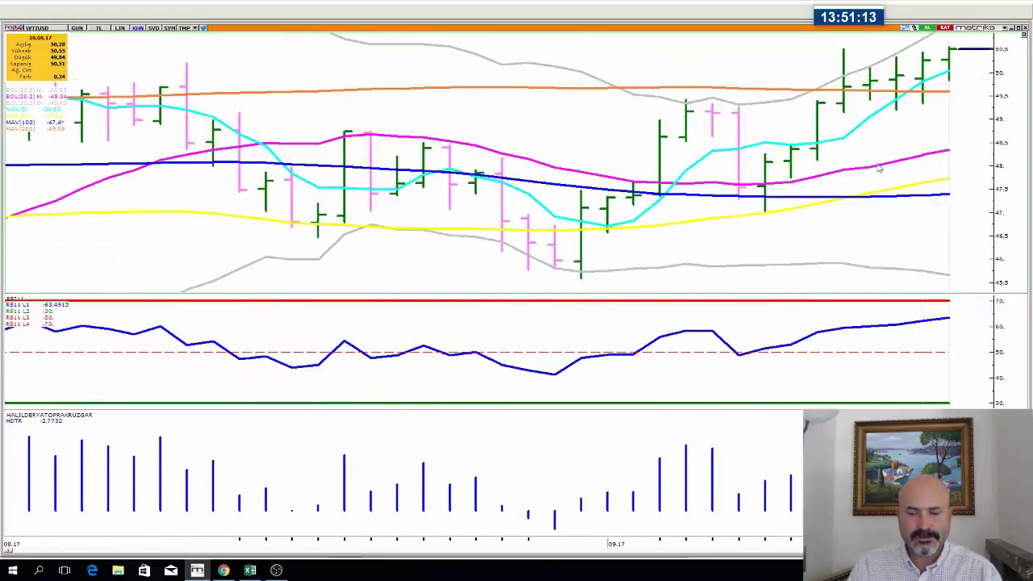
pyautogui.scroll(-2, 777, 276)
pyautogui.scroll(-1, 777, 273)
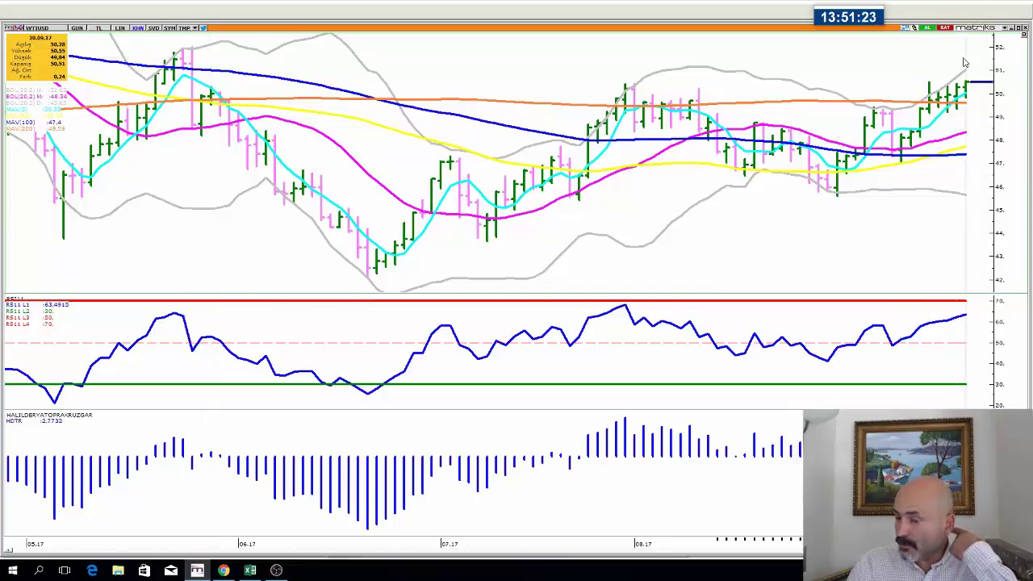
pyautogui.scroll(-2, 436, 230)
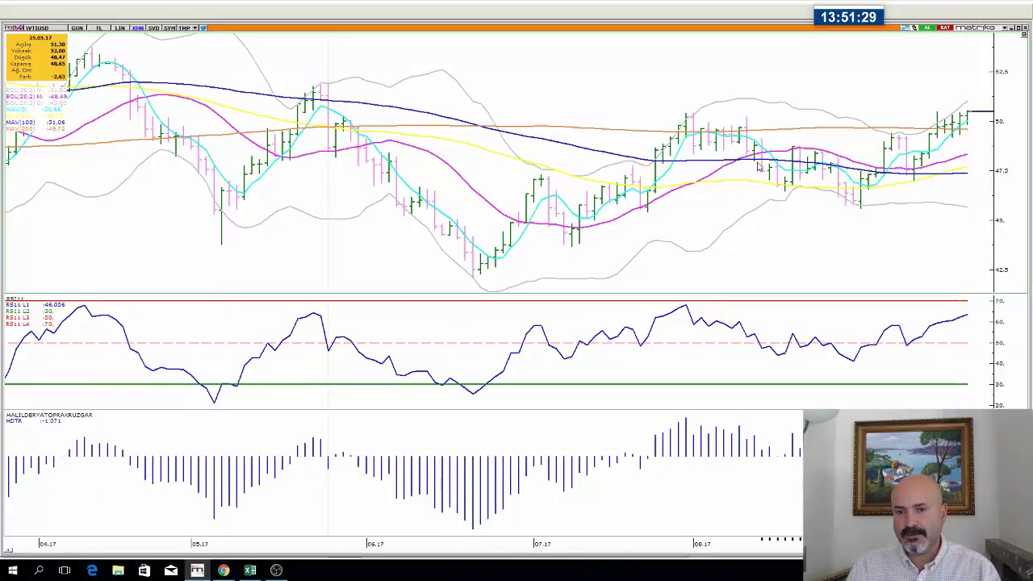
pyautogui.scroll(3, 759, 166)
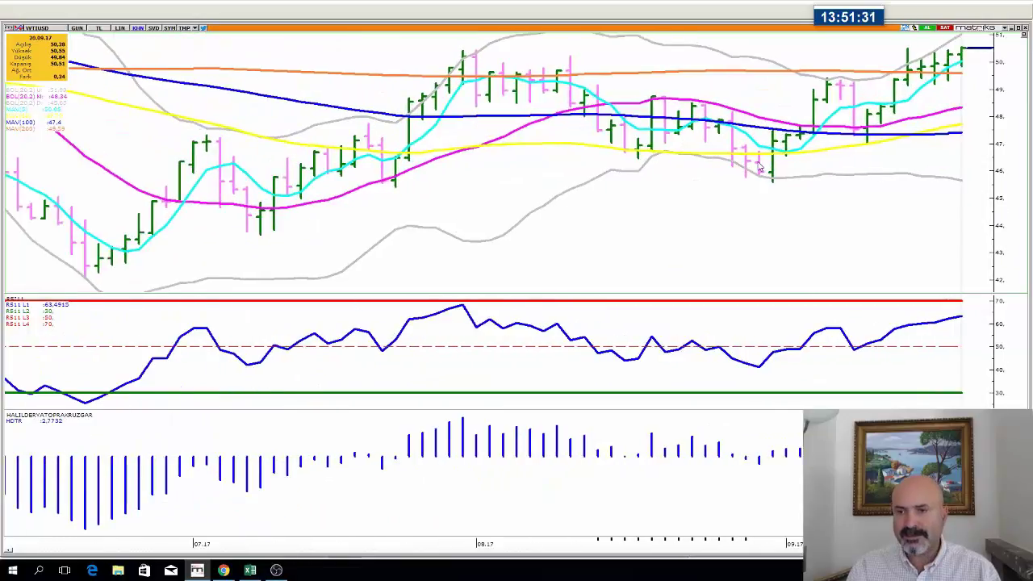
pyautogui.scroll(-1, 759, 165)
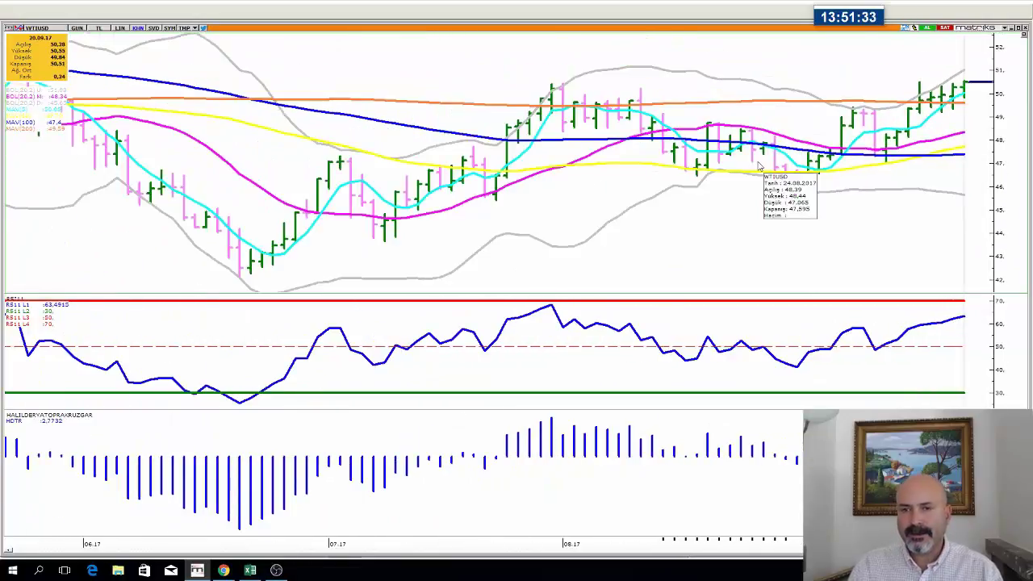